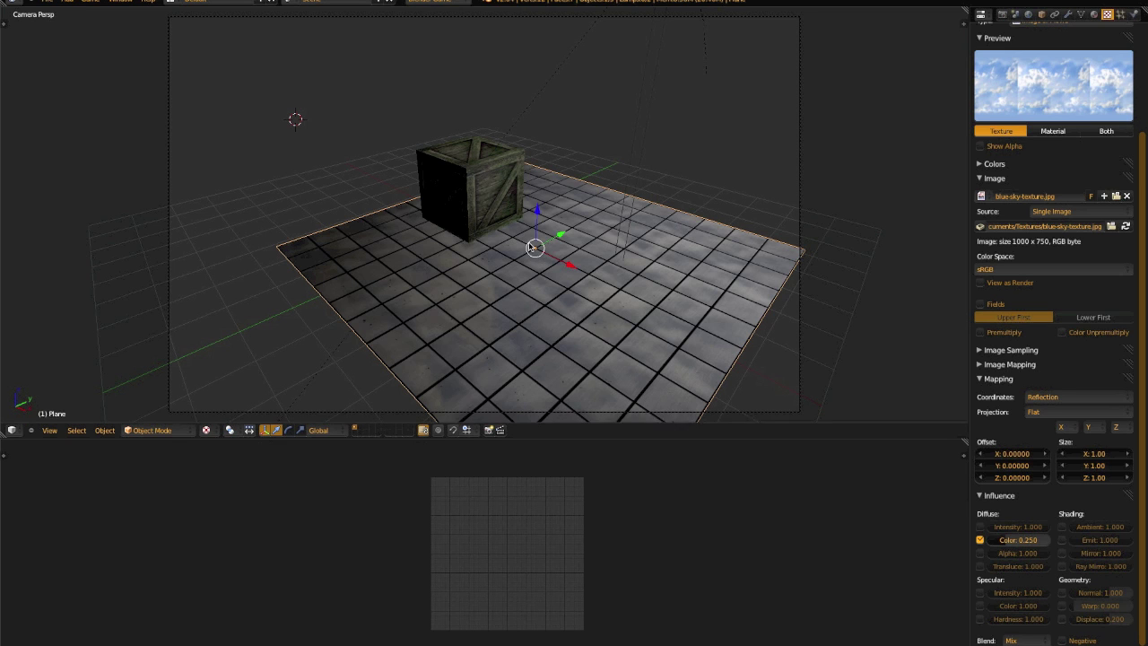
Add a Point lamp to the scene.
middle_click_drag(525, 243, 643, 257)
scroll(642, 257, "down", 4)
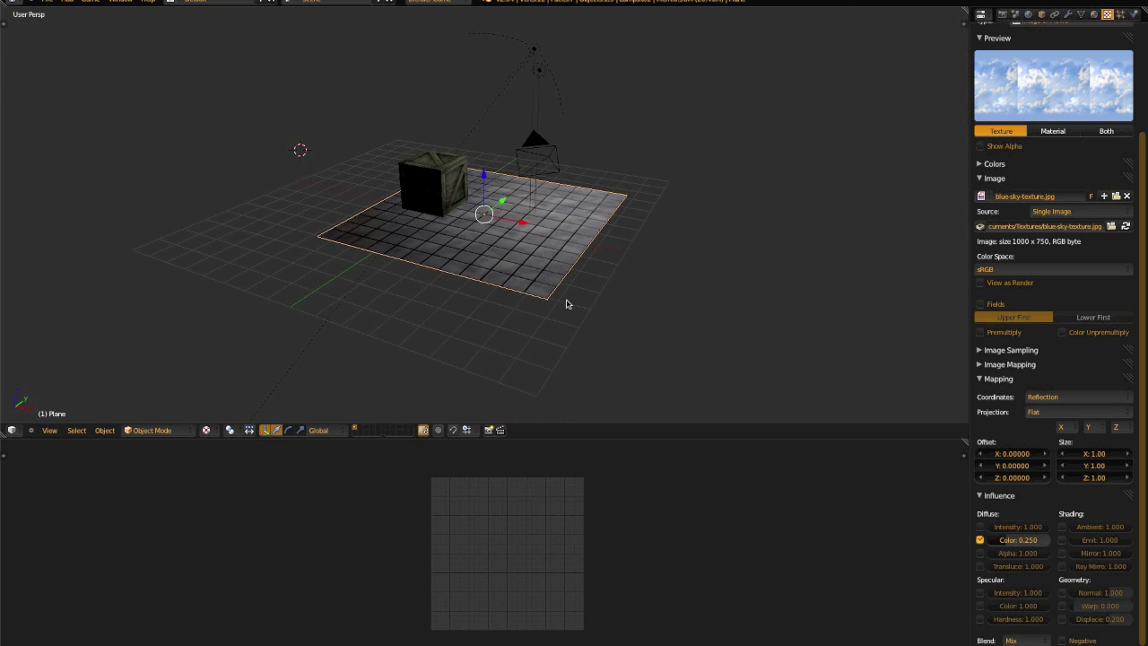
left_click(90, 2)
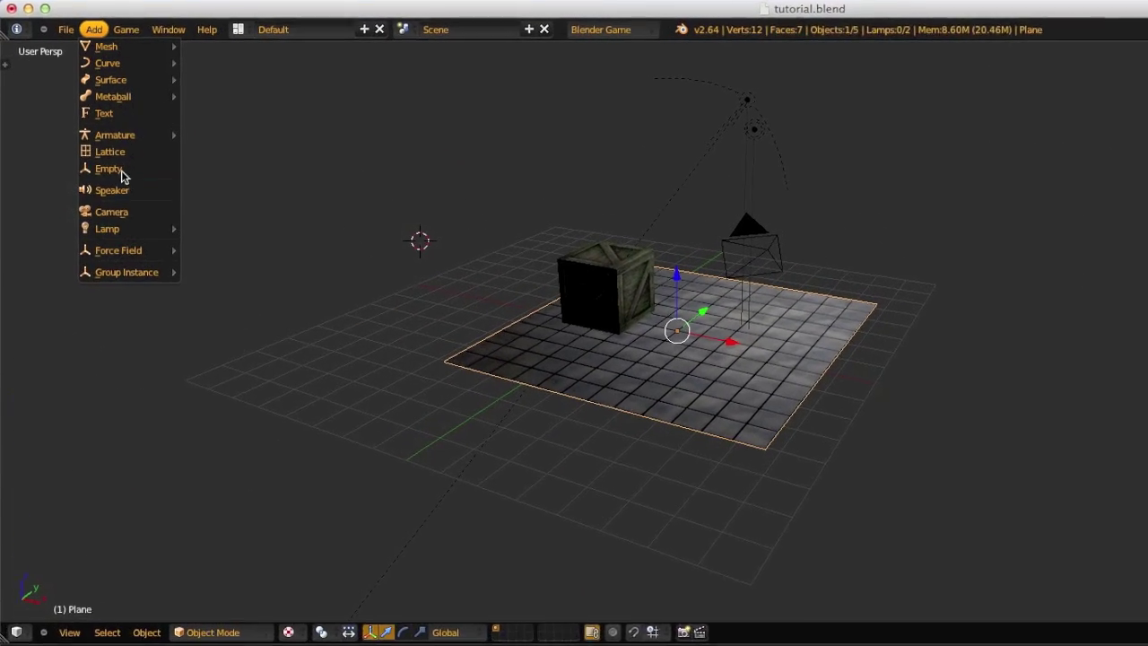
mouse_move(154, 255)
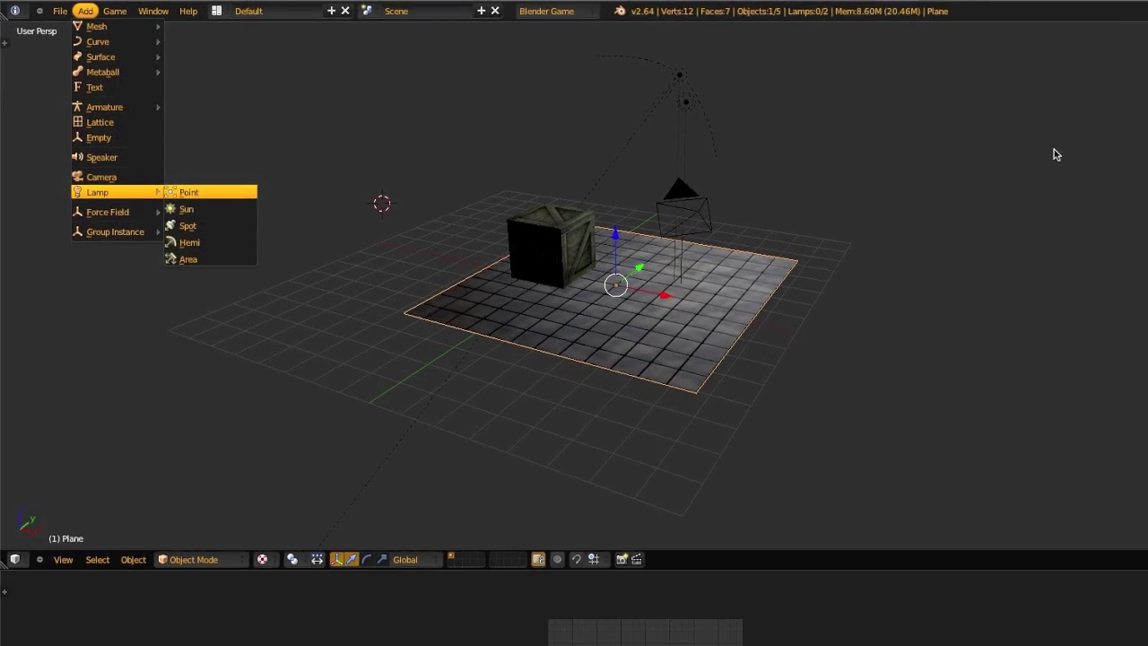
key("Return")
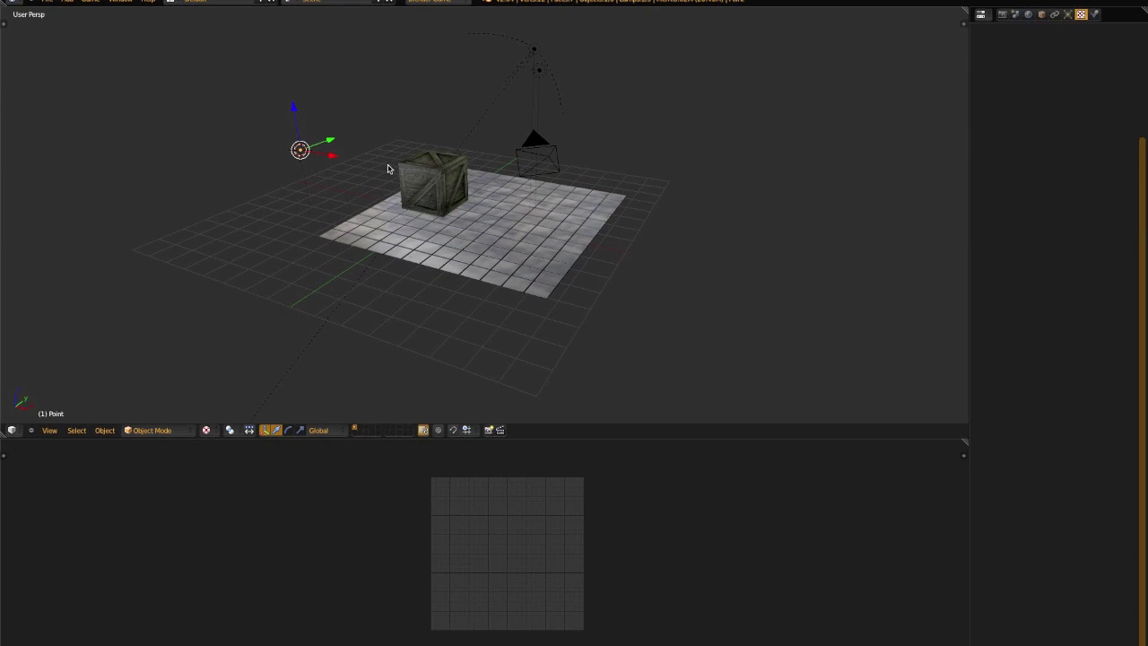
Move the new point lamp from the 3D cursor to a spot above the tiled floor, near the crate.
key("g")
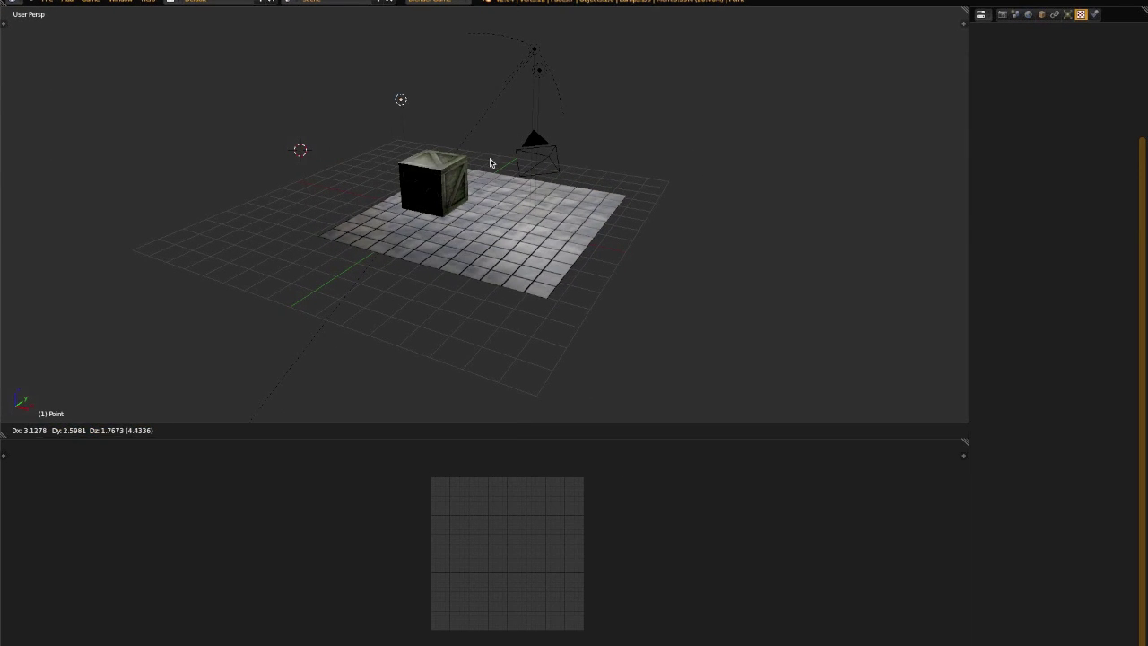
left_click(578, 154)
middle_click_drag(705, 182, 609, 164)
left_click_drag(586, 98, 443, 169)
left_click(443, 171)
middle_click_drag(426, 270, 515, 320)
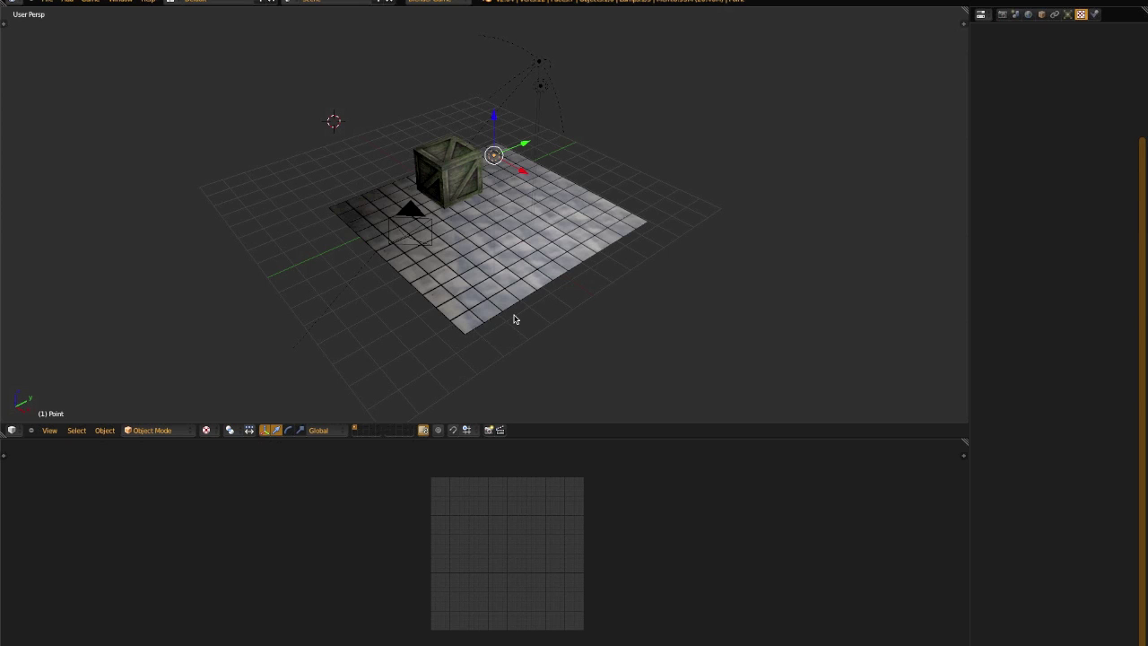
Run the game preview to check the point lamp's lighting, exit it and view the lit crate from another side.
key("p")
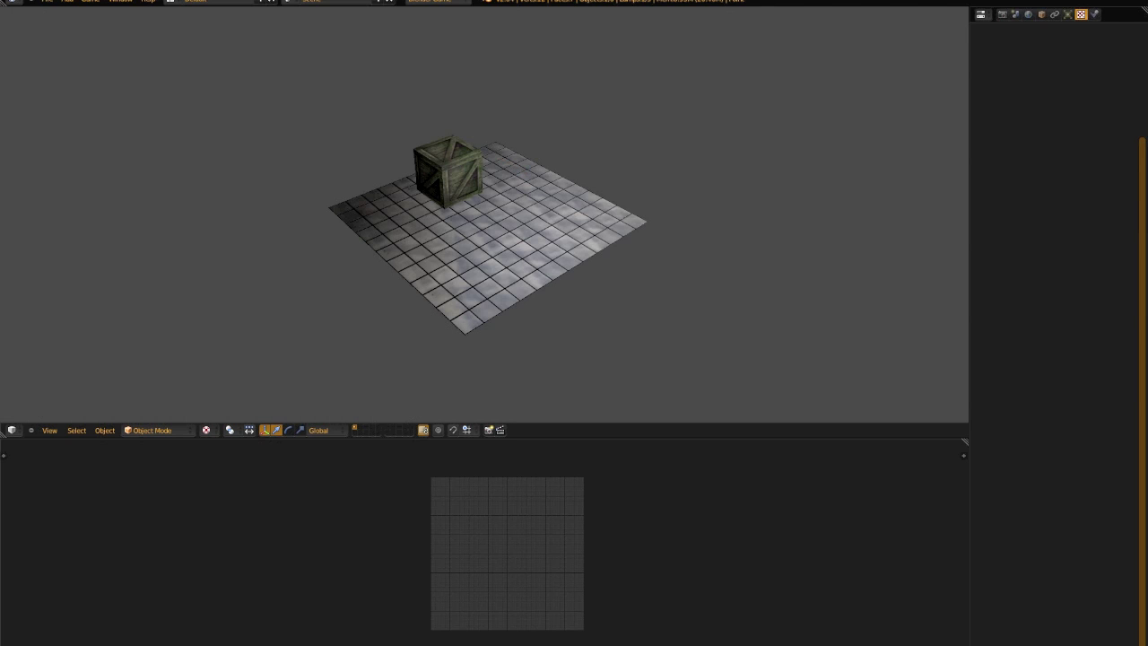
key("Escape")
scroll(533, 216, "up", 2)
middle_click_drag(613, 254, 552, 294)
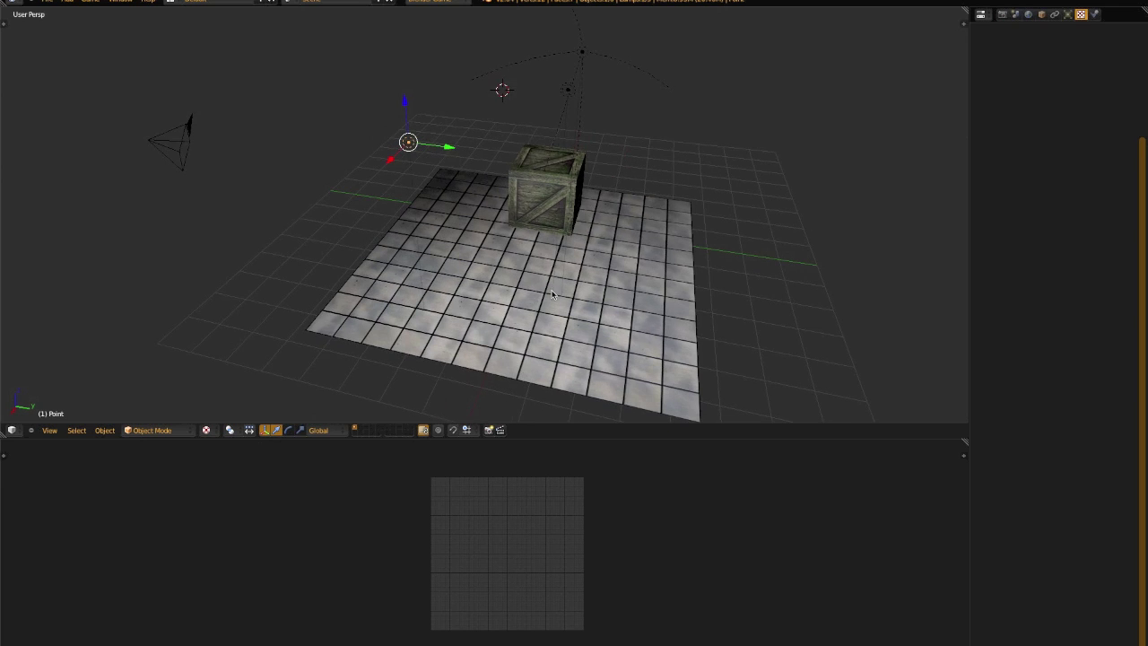
left_click_drag(448, 149, 381, 157)
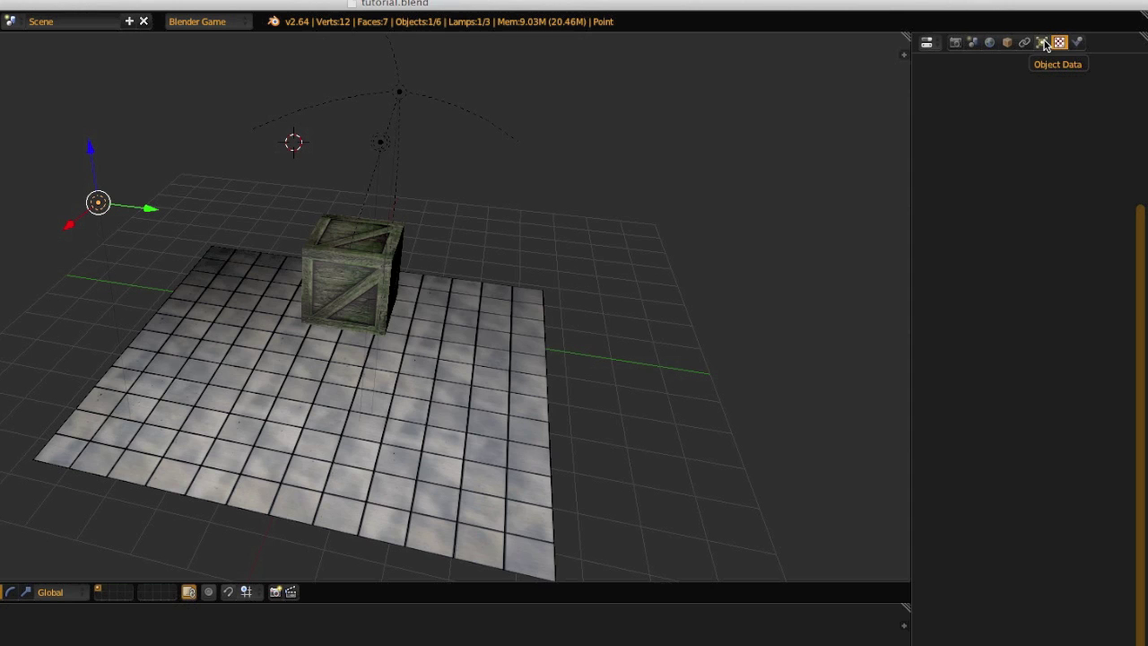
Open the new lamp's object data and try the Spot, Hemi and Area types before returning it to Point.
left_click(1043, 43)
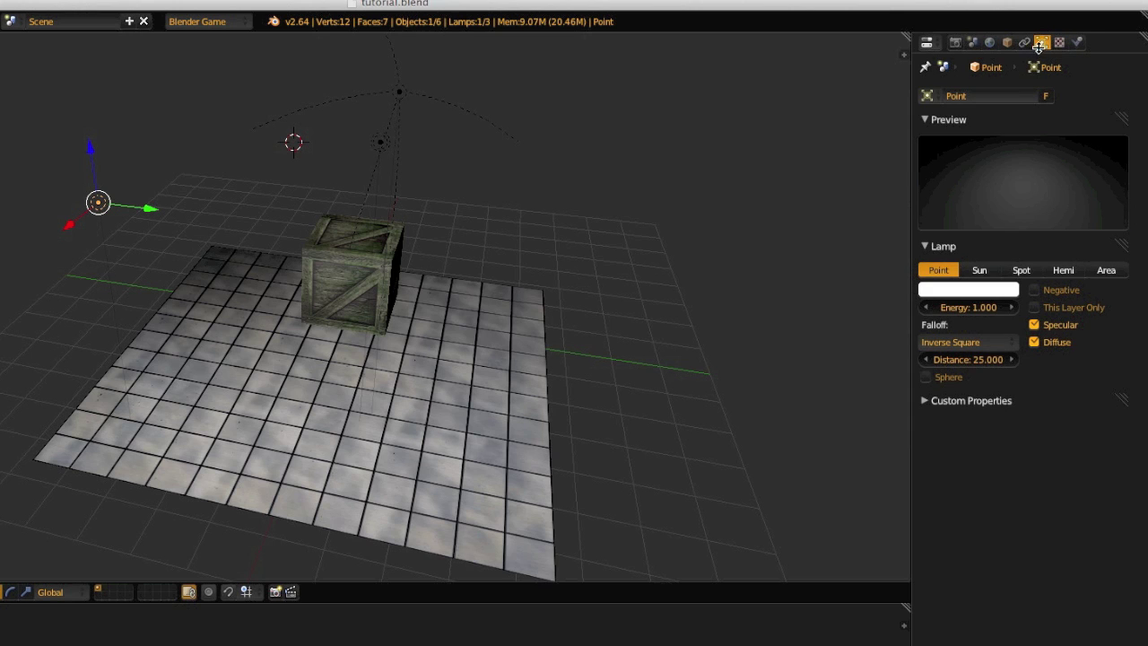
left_click(1030, 270)
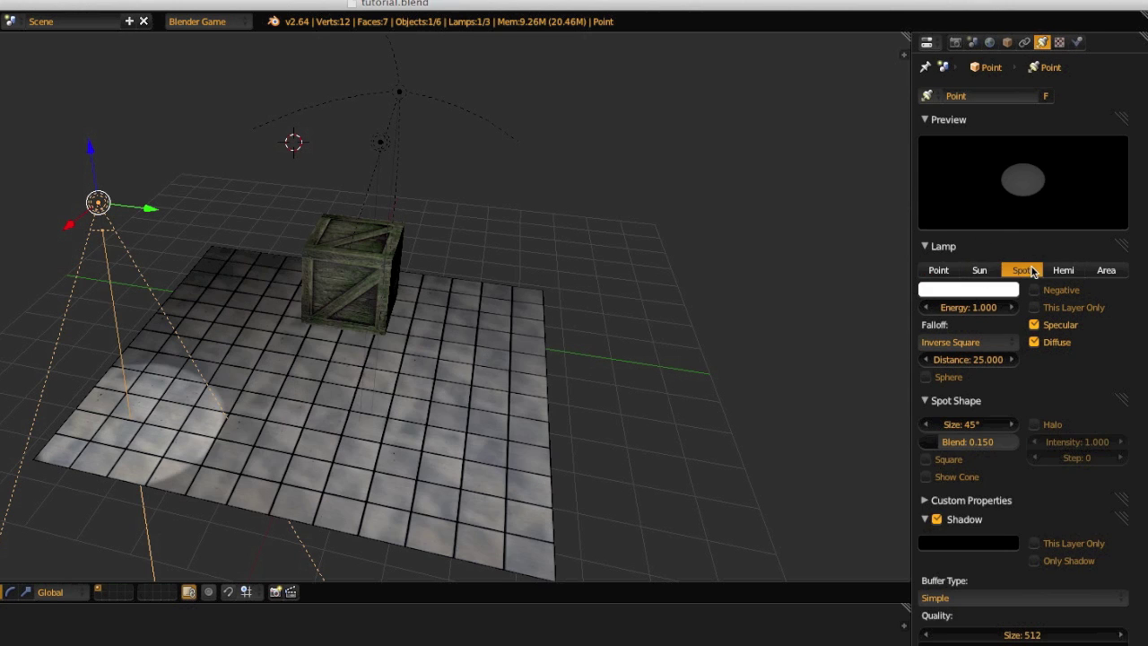
left_click(1065, 271)
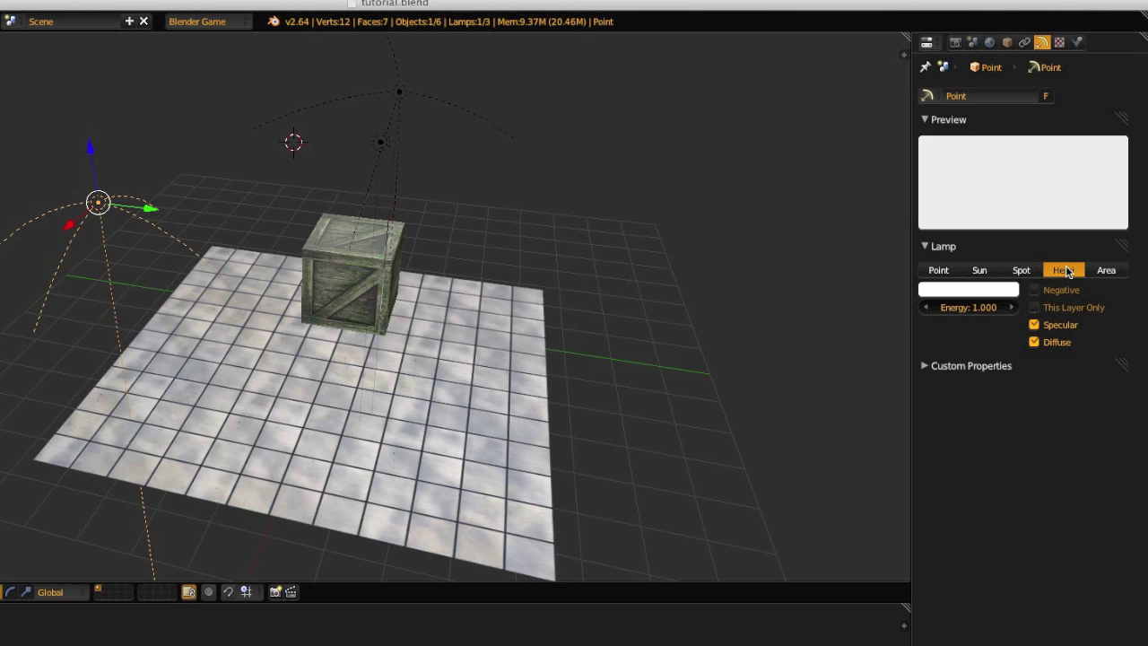
left_click(1106, 270)
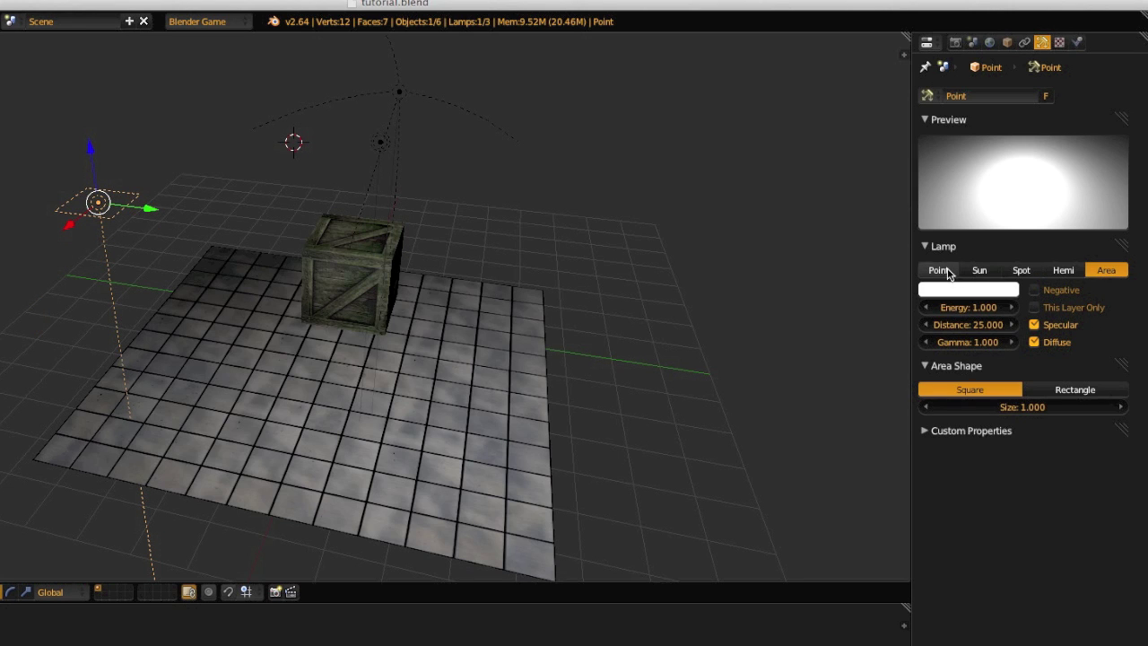
left_click(942, 269)
Reposition the point lamp around the crate and floor, placing it above the floor beside the crate.
key("g")
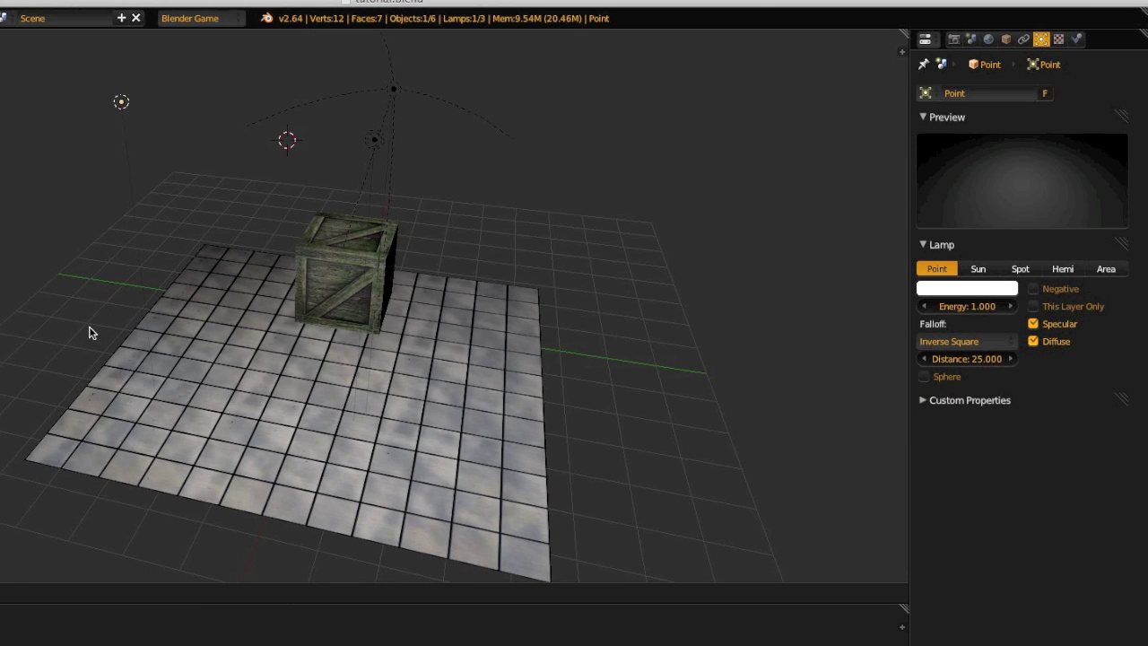
left_click(286, 542)
middle_click_drag(289, 456, 423, 418)
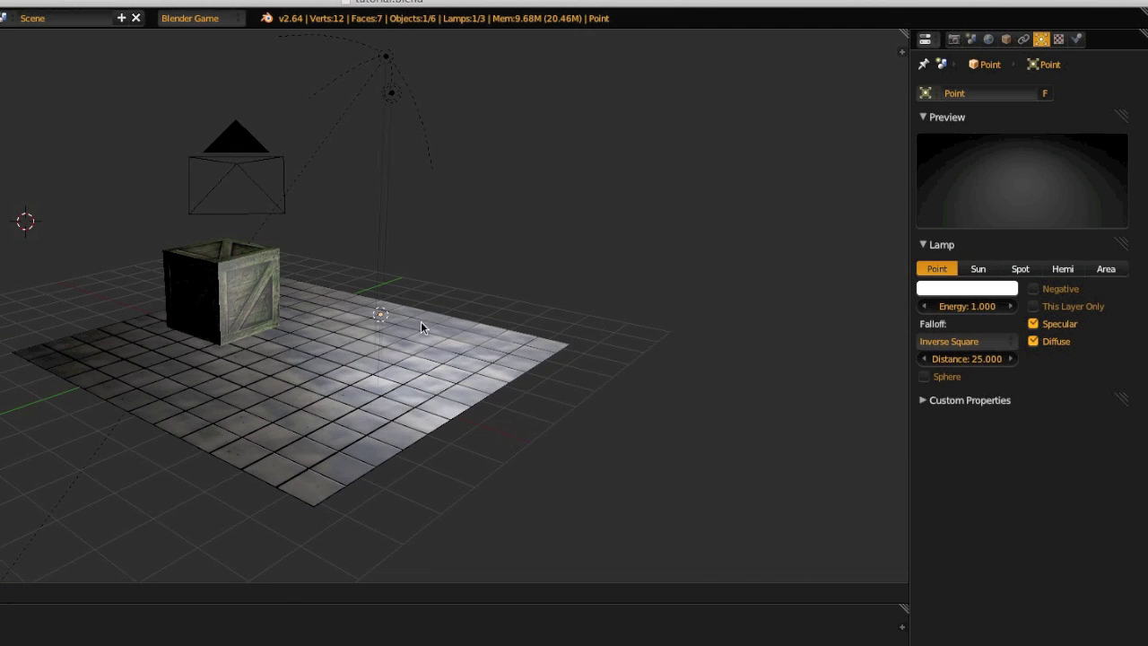
left_click(438, 260)
middle_click_drag(475, 357, 333, 335)
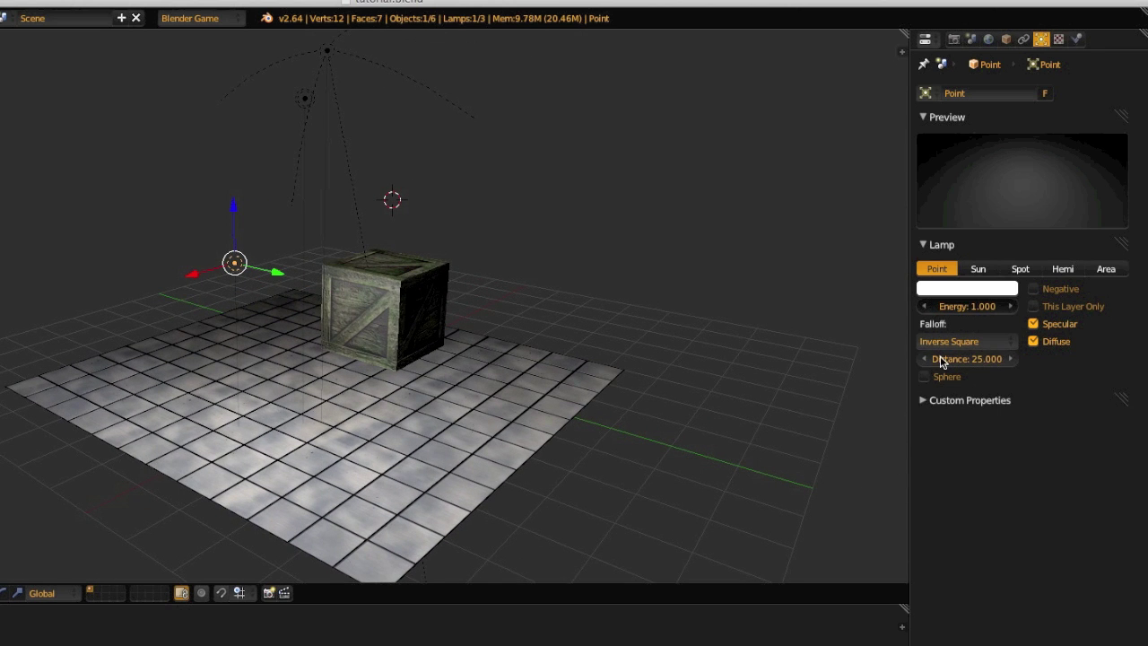
Tint the point lamp's light pink and set its energy to 0.5.
left_click(978, 290)
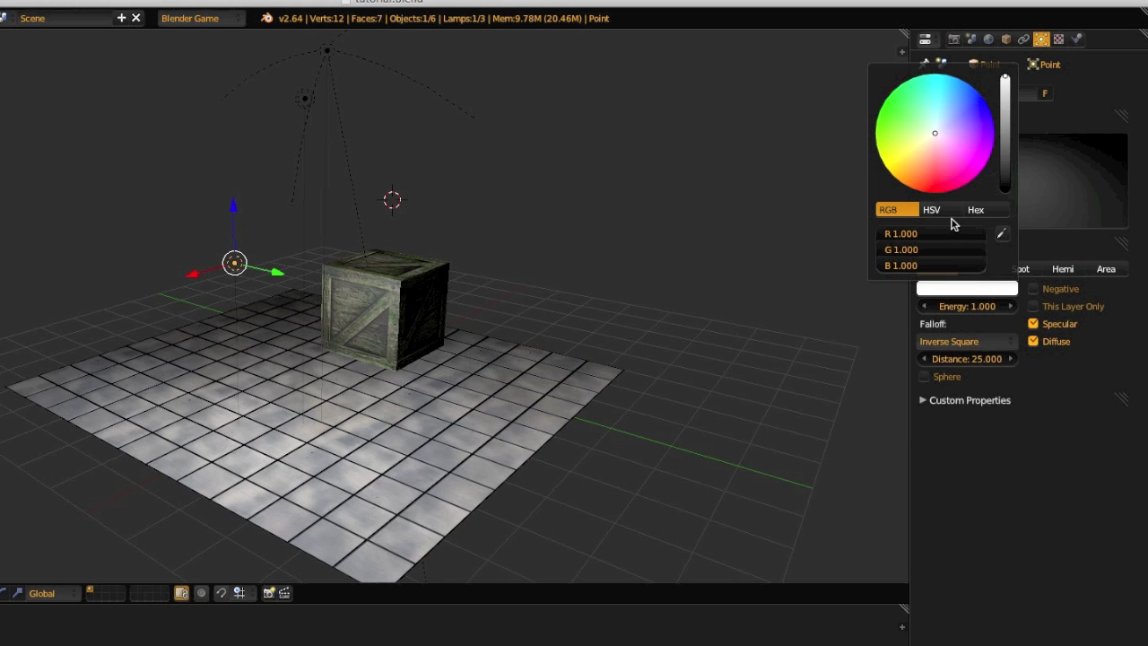
left_click(939, 189)
left_click(968, 305)
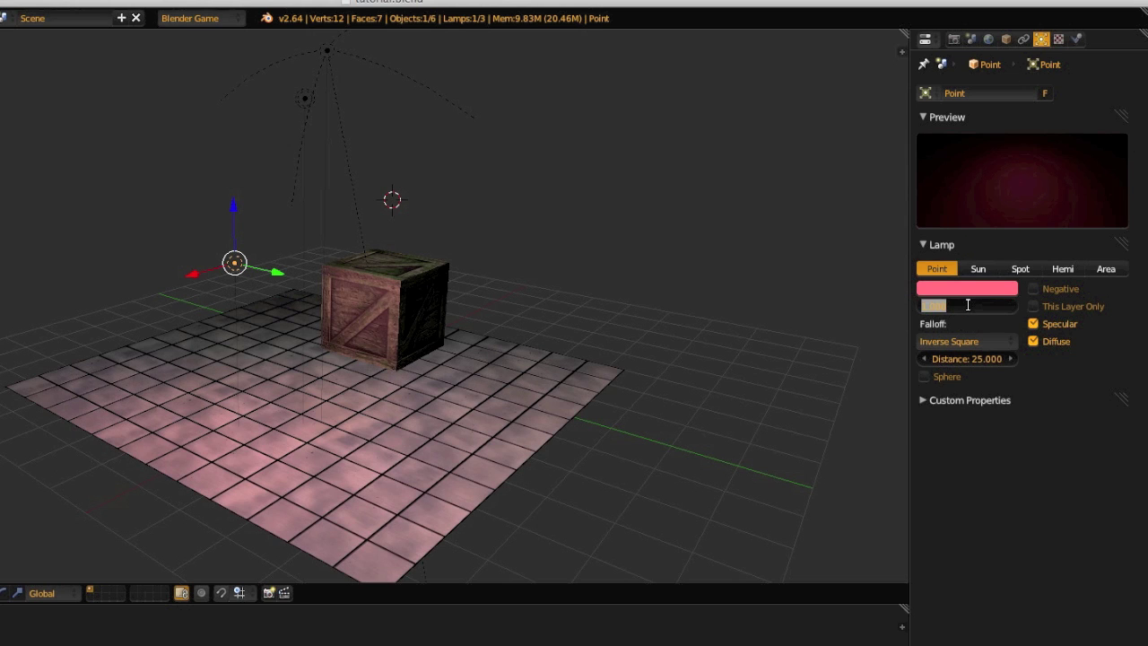
type(".5")
key("Return")
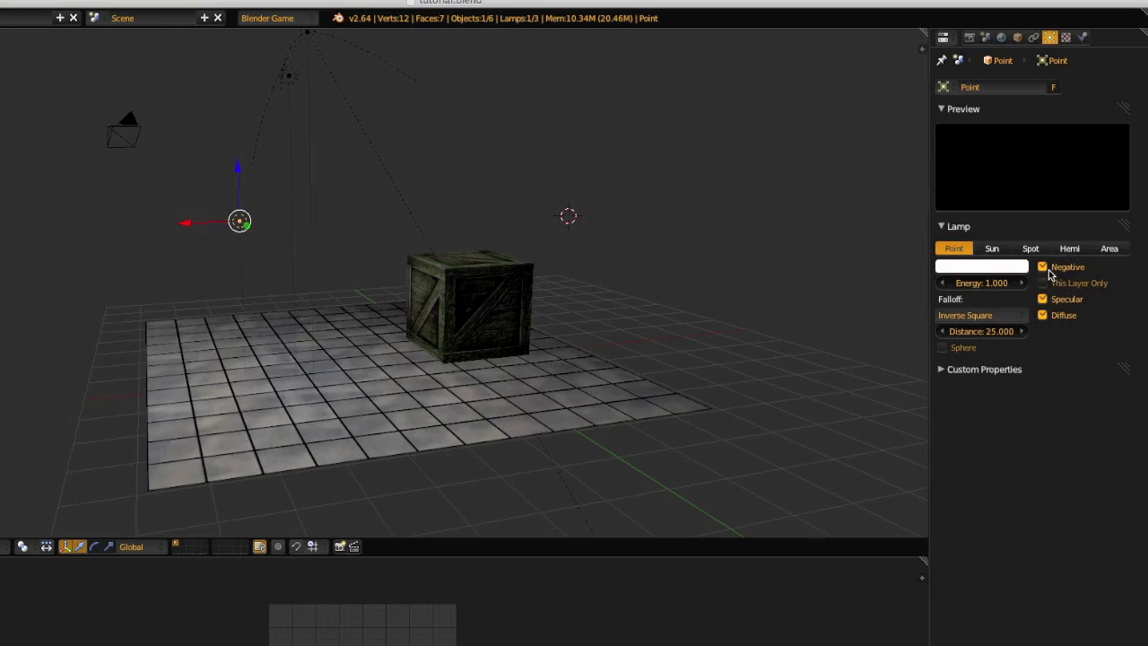
Try the point lamp's Negative and Specular options, leaving Specular enabled.
left_click(1042, 268)
left_click(1043, 301)
left_click(1043, 301)
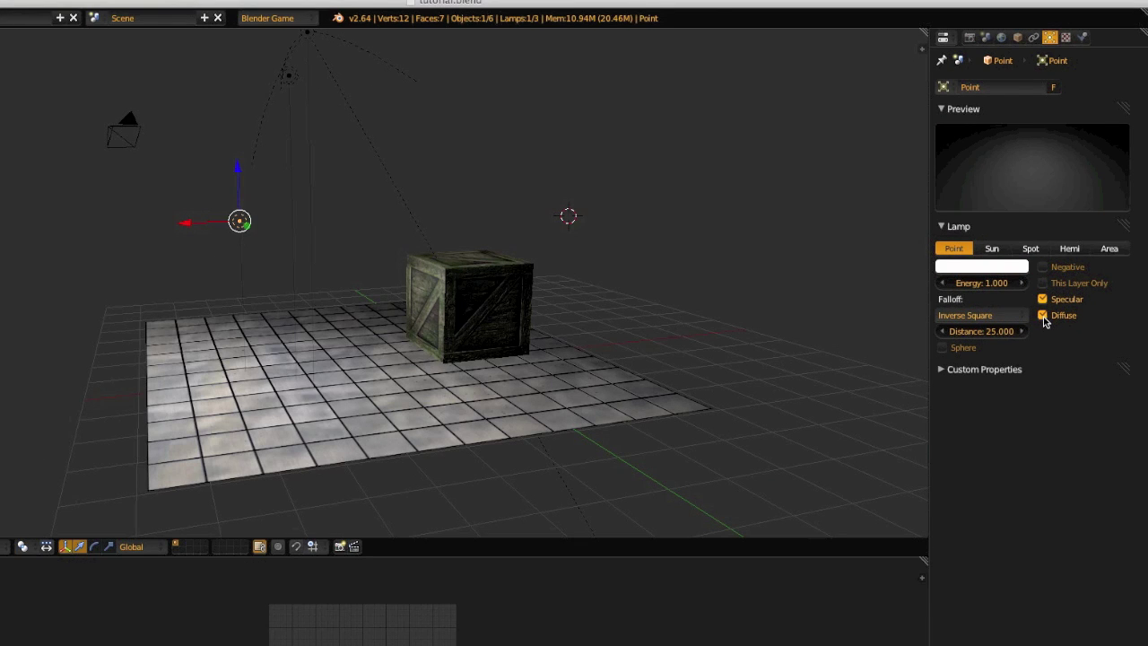
Test the point lamp with Diffuse disabled while moving it about, cancel the moves and re-enable Diffuse.
left_click(1044, 317)
key("a")
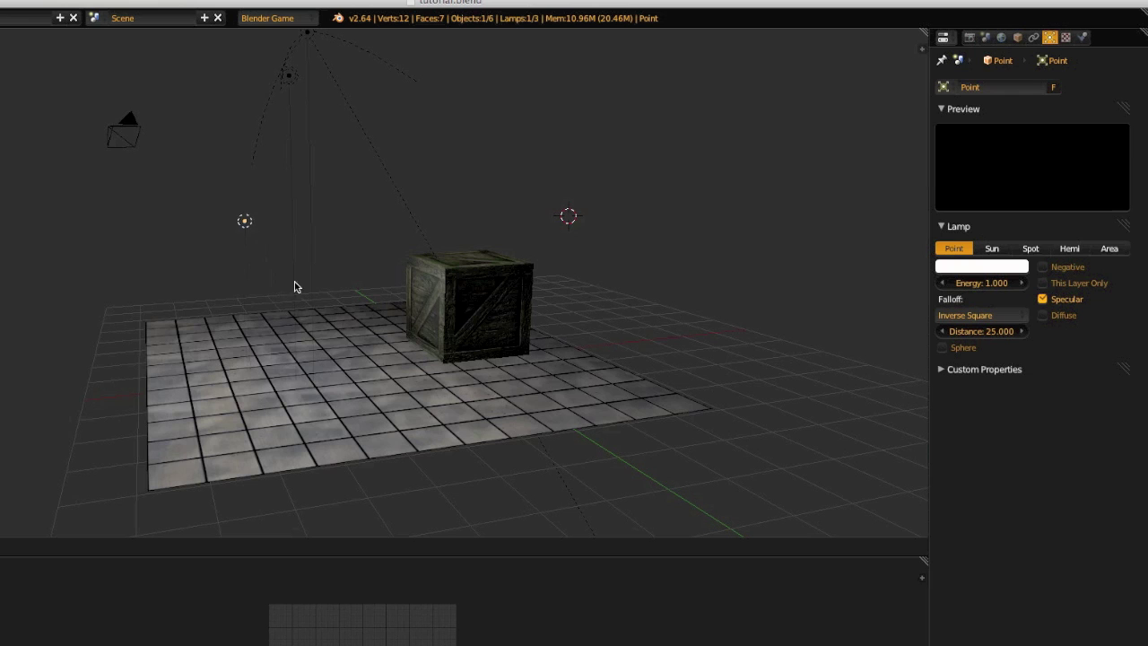
key("g")
right_click(371, 376)
middle_click_drag(371, 375, 438, 332)
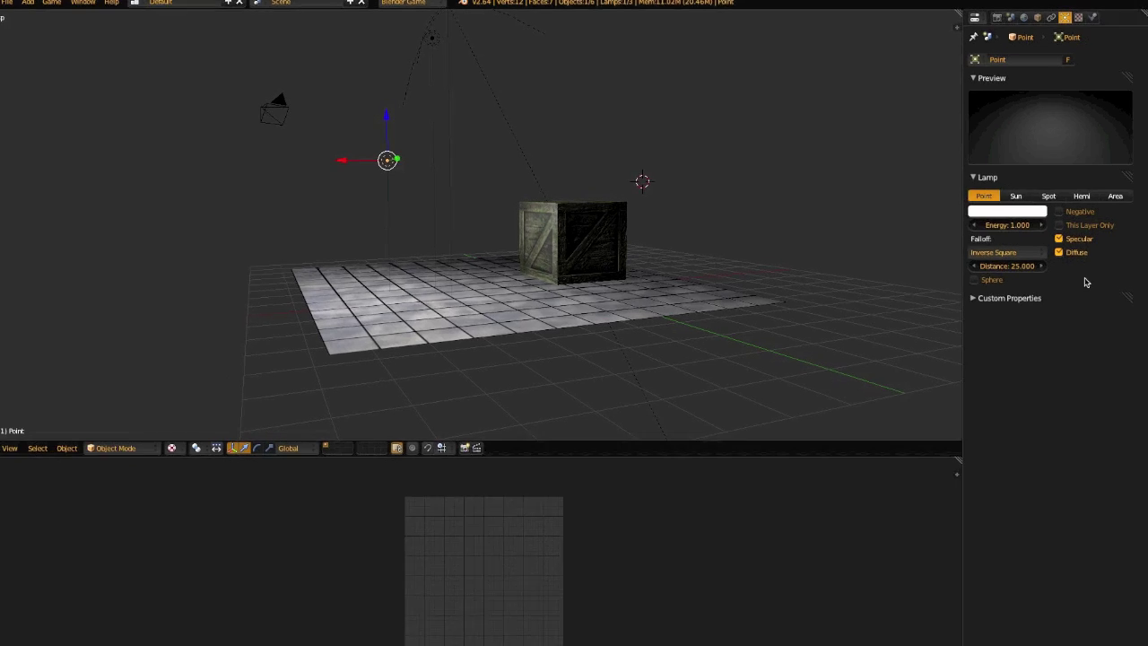
left_click(1058, 252)
key("g")
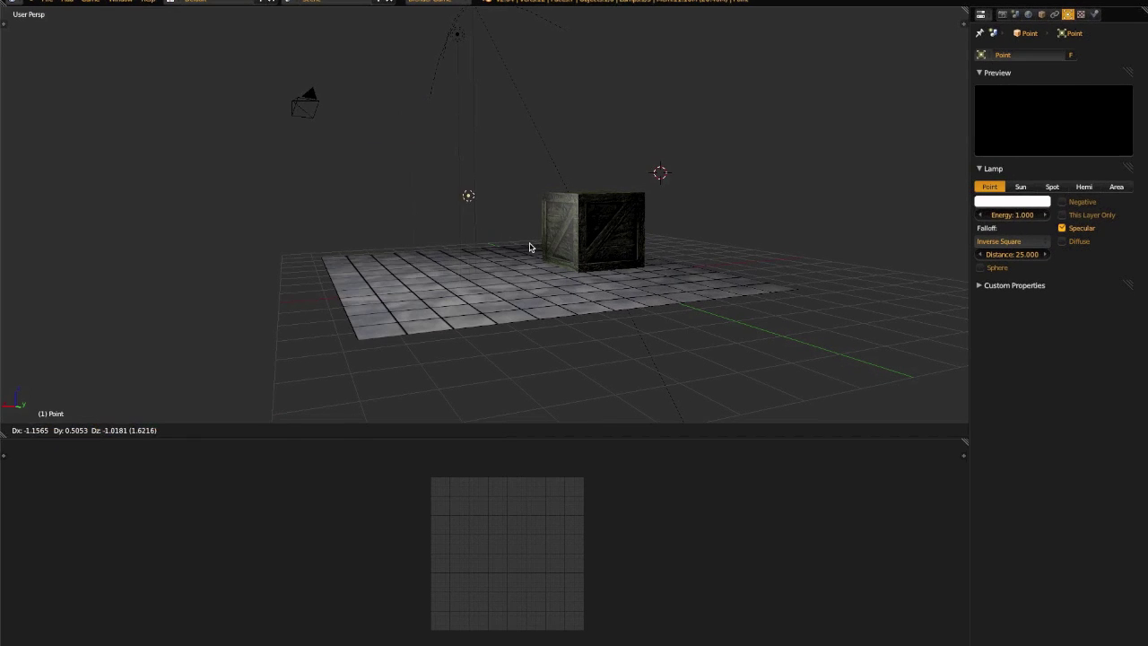
right_click(529, 247)
left_click(1063, 242)
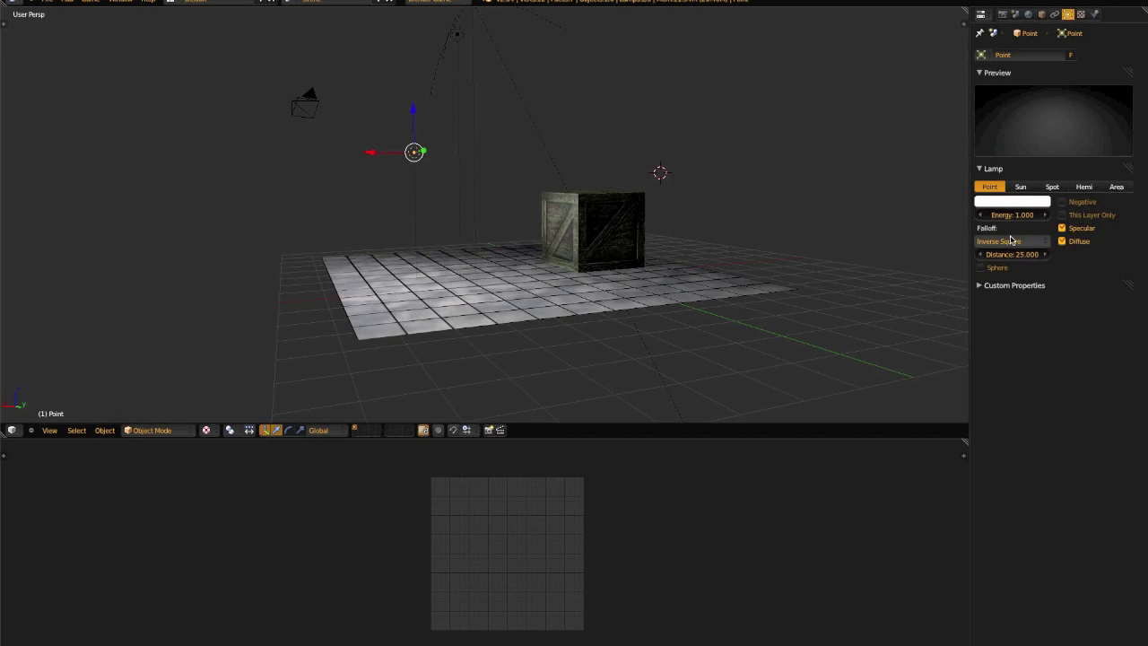
Change the lamp's type to Sun and rotate it to alter the light direction.
left_click(1022, 187)
key("r")
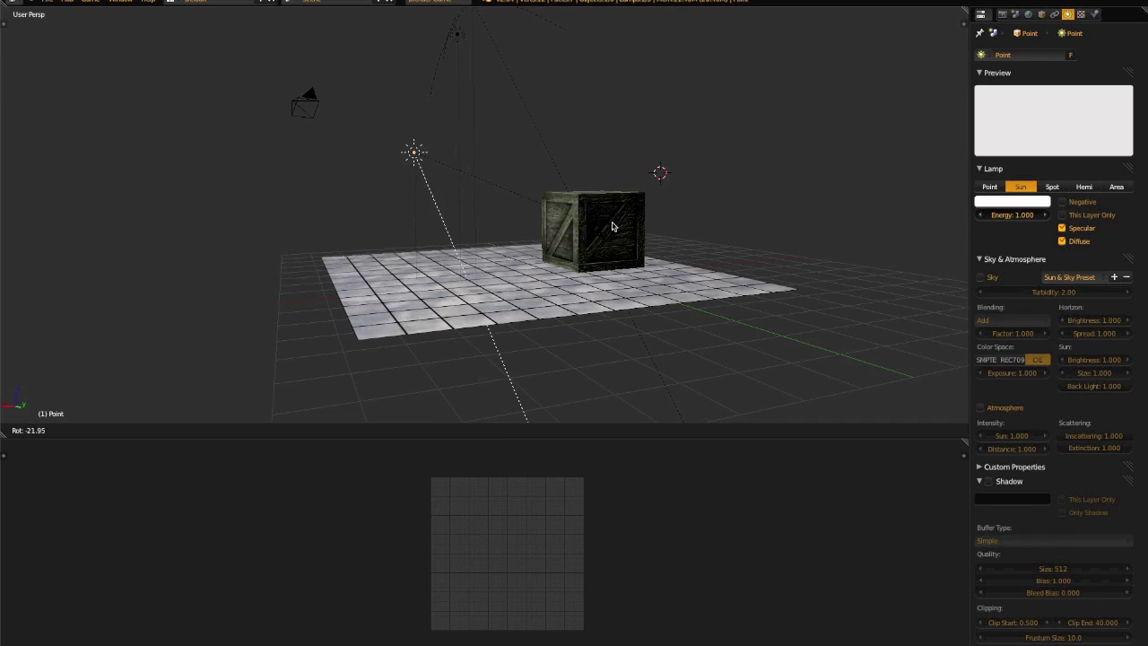
left_click(683, 89)
Move the sun lamp far out above the floor and rotate it to point toward the crate.
scroll(608, 239, "down", 5)
scroll(607, 240, "down", 2)
scroll(577, 279, "up", 3)
middle_click_drag(439, 207, 436, 134)
key("g")
left_click(475, 197)
key("g")
left_click(394, 240)
middle_click_drag(394, 240, 502, 266)
key("r")
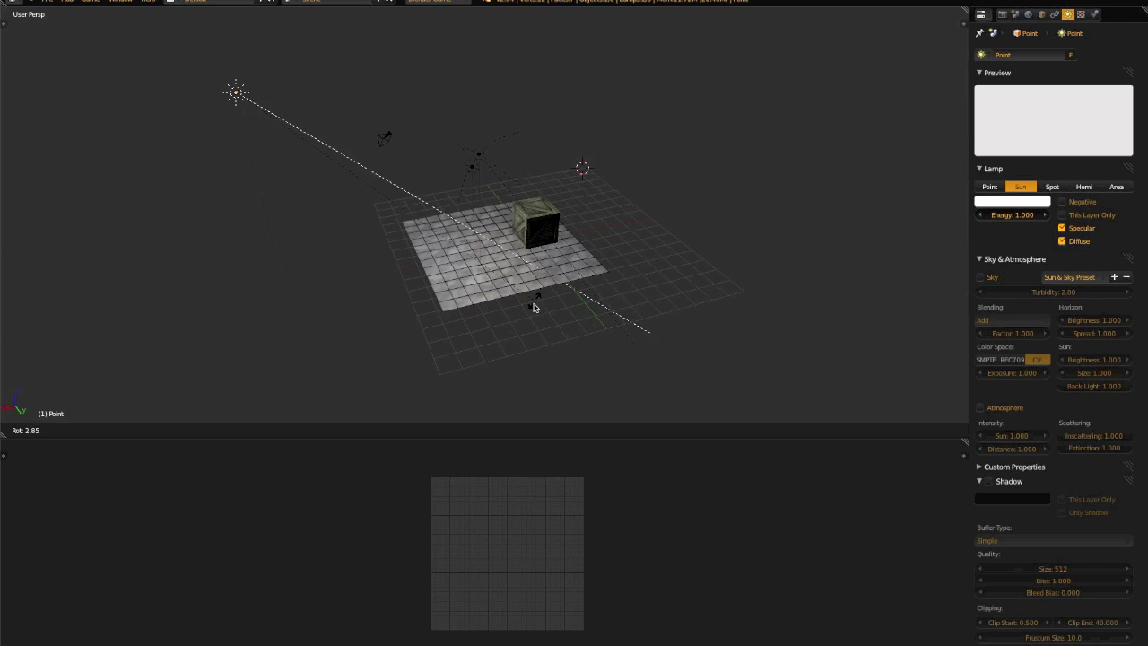
left_click(535, 305)
Change the lamp's type to Spot and move it closer to the floor and crate.
left_click(1055, 185)
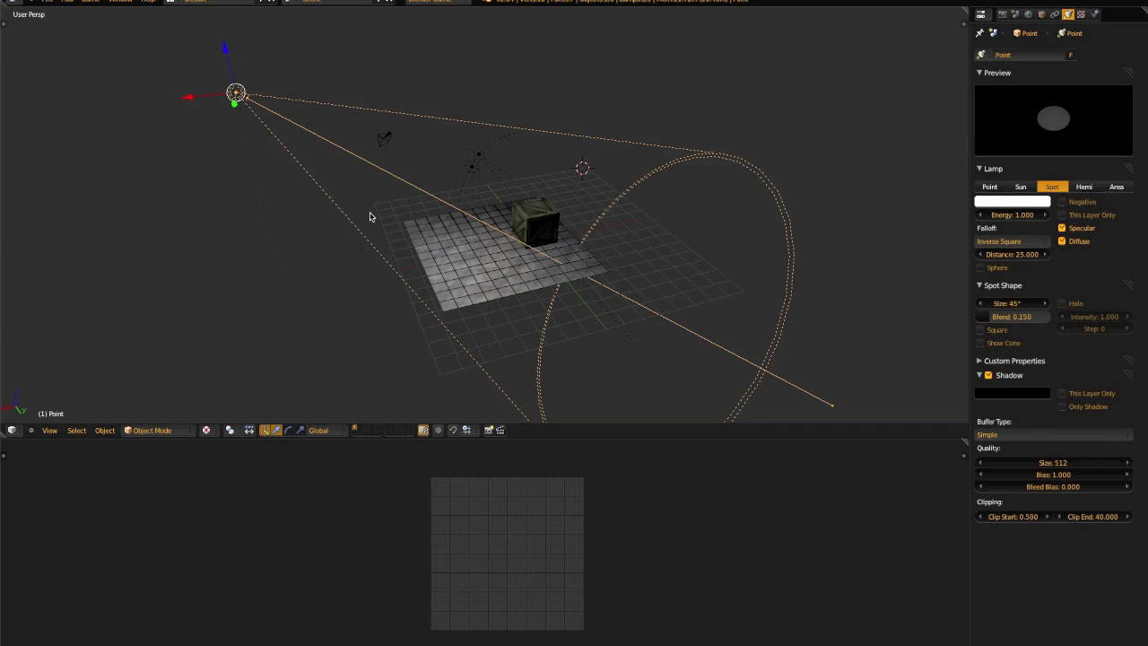
key("g")
left_click(432, 225)
middle_click_drag(432, 225, 575, 137)
key("g")
left_click(531, 191)
middle_click_drag(531, 193, 388, 326)
key("g")
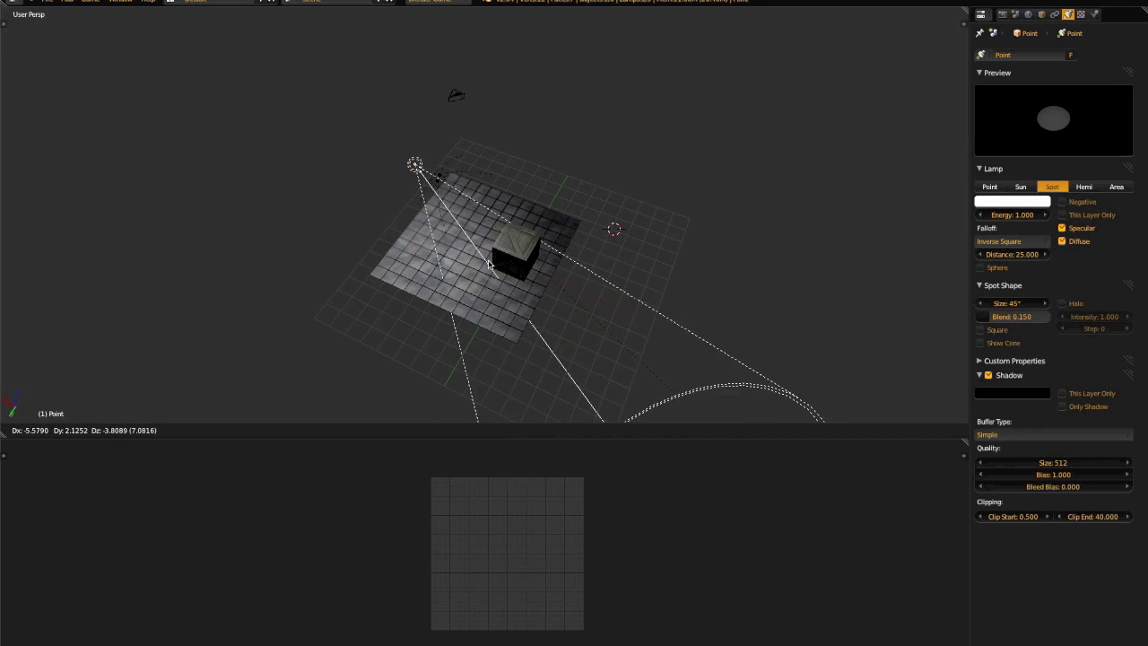
left_click(501, 272)
Rotate the spot lamp so its cone shines on the tiled floor beside the crate.
middle_click_drag(501, 272, 575, 254)
scroll(574, 305, "up", 5)
middle_click_drag(572, 316, 547, 229, "shift")
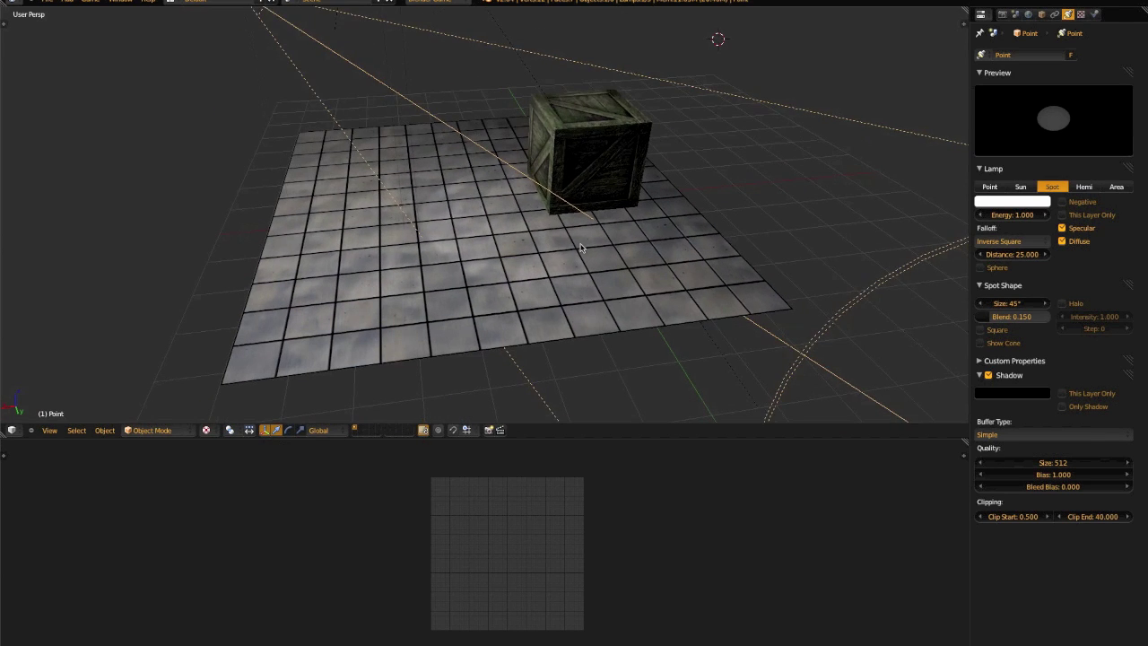
key("r")
left_click(598, 335)
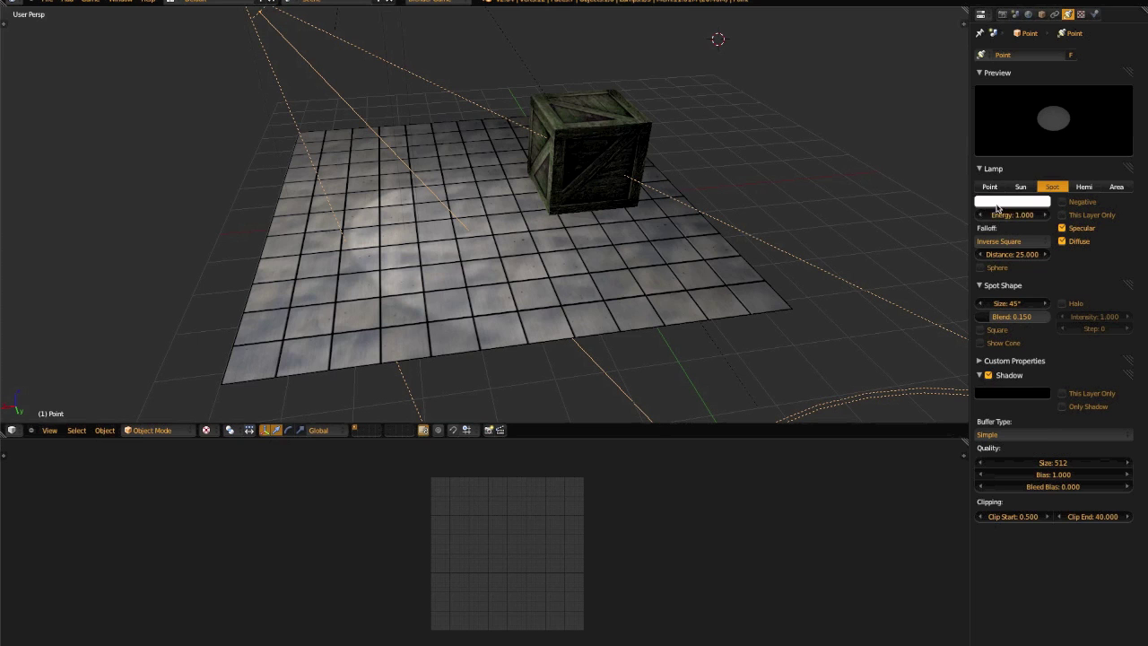
Change the lamp's type to Hemi and try rotating it, cancelling the rotation.
left_click(1084, 188)
scroll(639, 236, "down", 4)
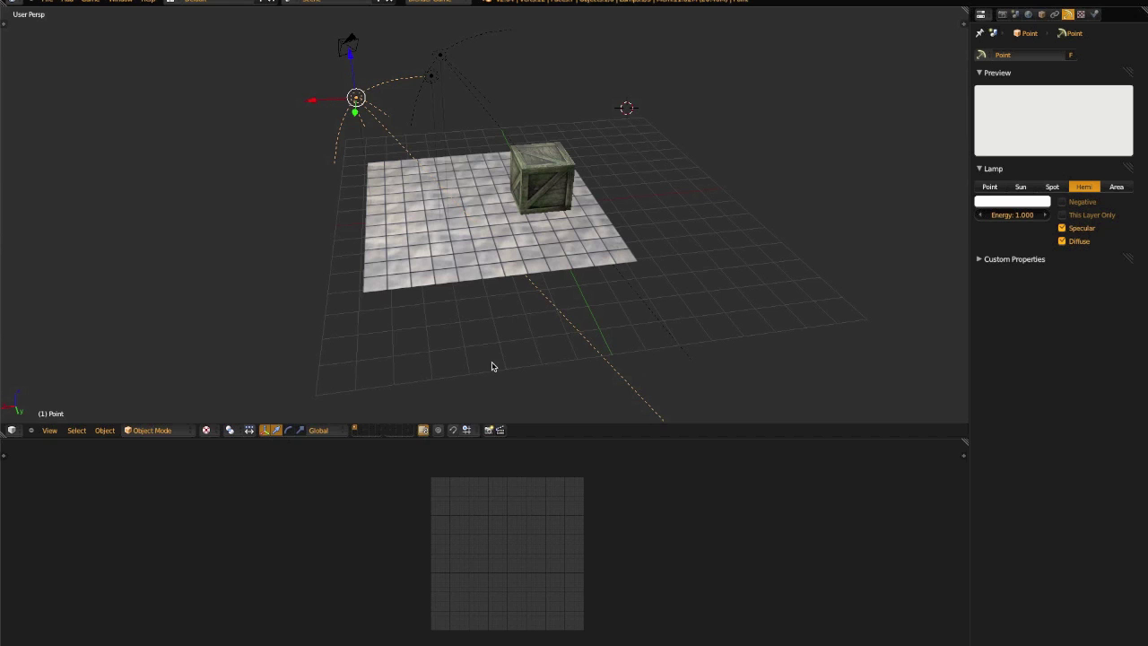
key("r")
right_click(628, 172)
Set the hemi lamp's energy to 0.1.
left_click(1017, 217)
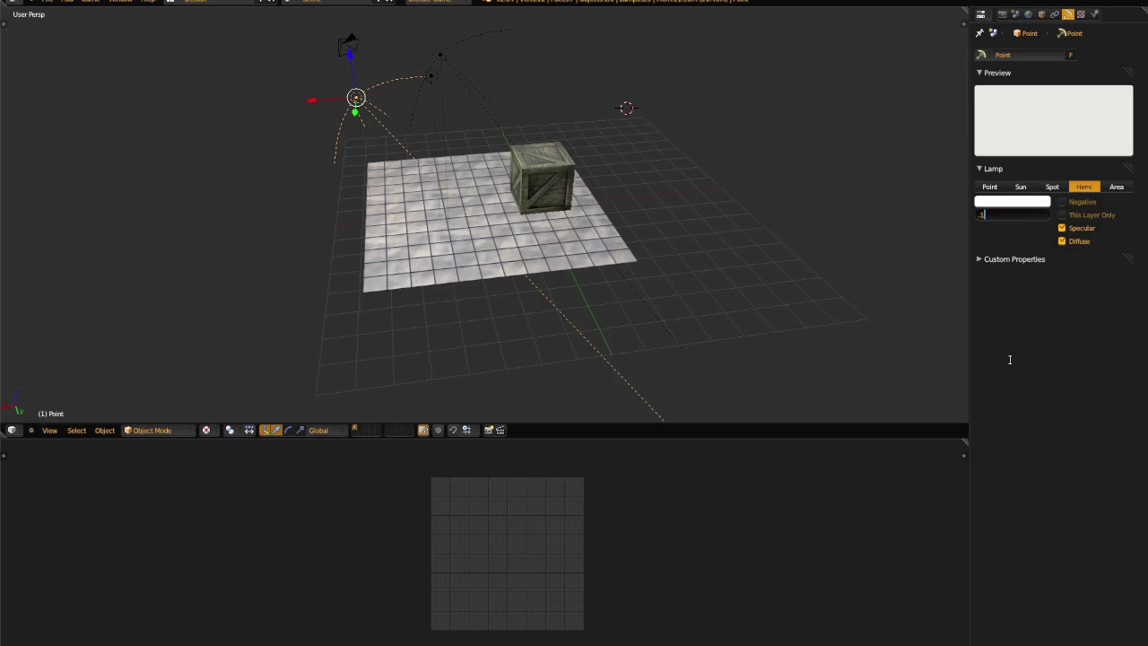
type(".1")
key("Return")
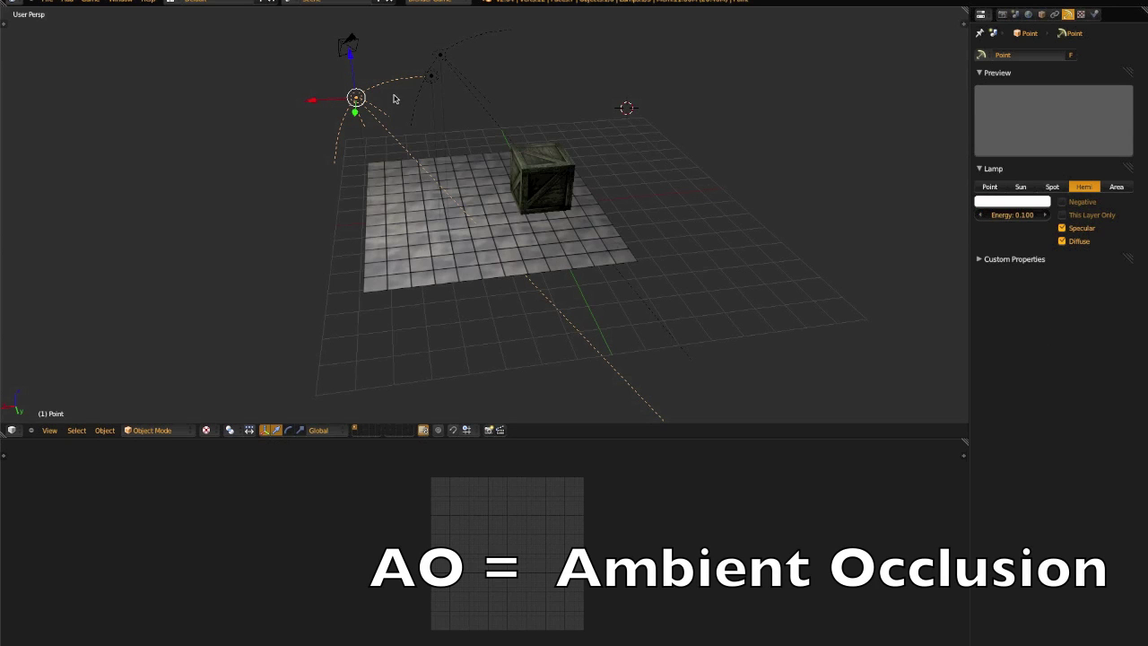
Select each lamp in the scene in turn and compare the lamp types and energy settings.
left_click(433, 80)
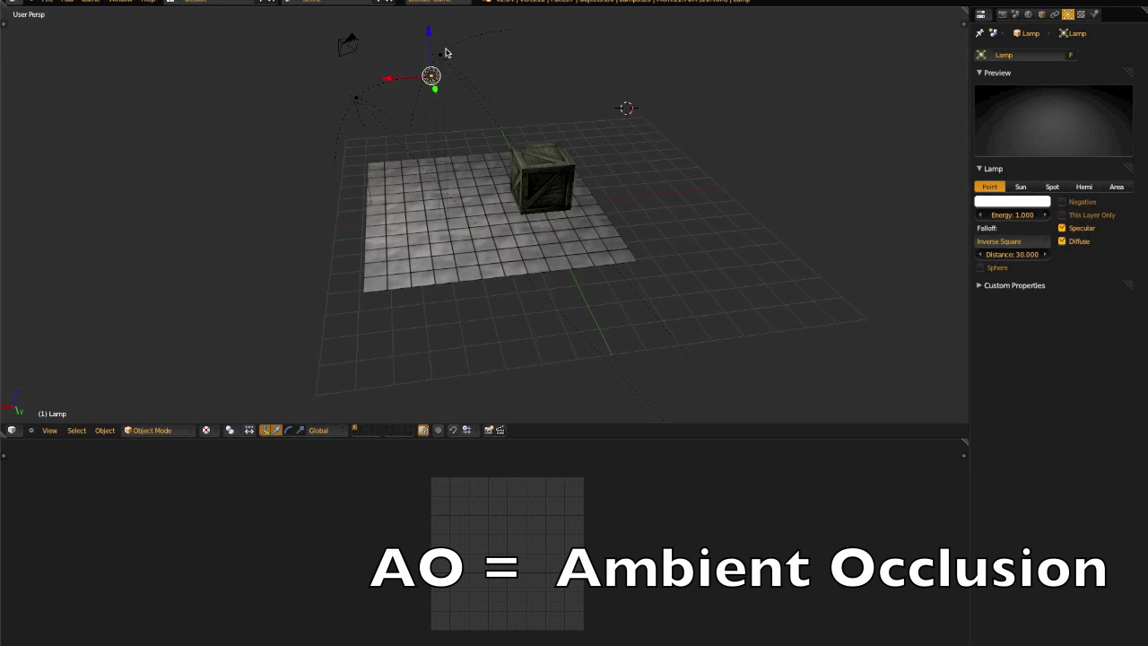
left_click(448, 54)
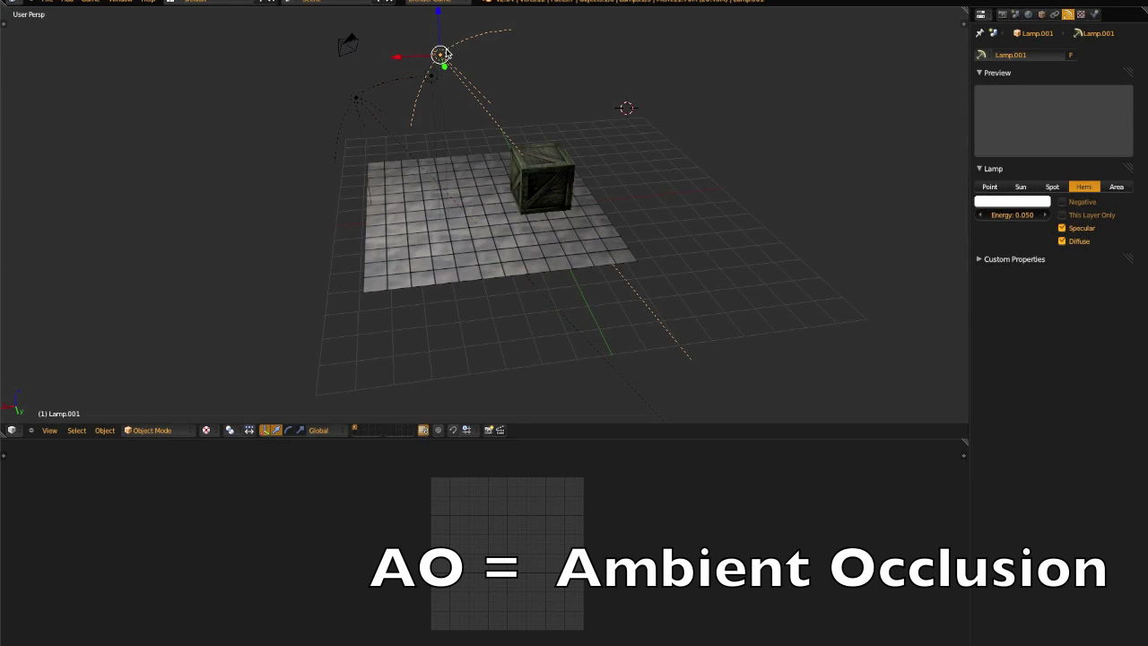
right_click(357, 100)
middle_click_drag(356, 100, 421, 242)
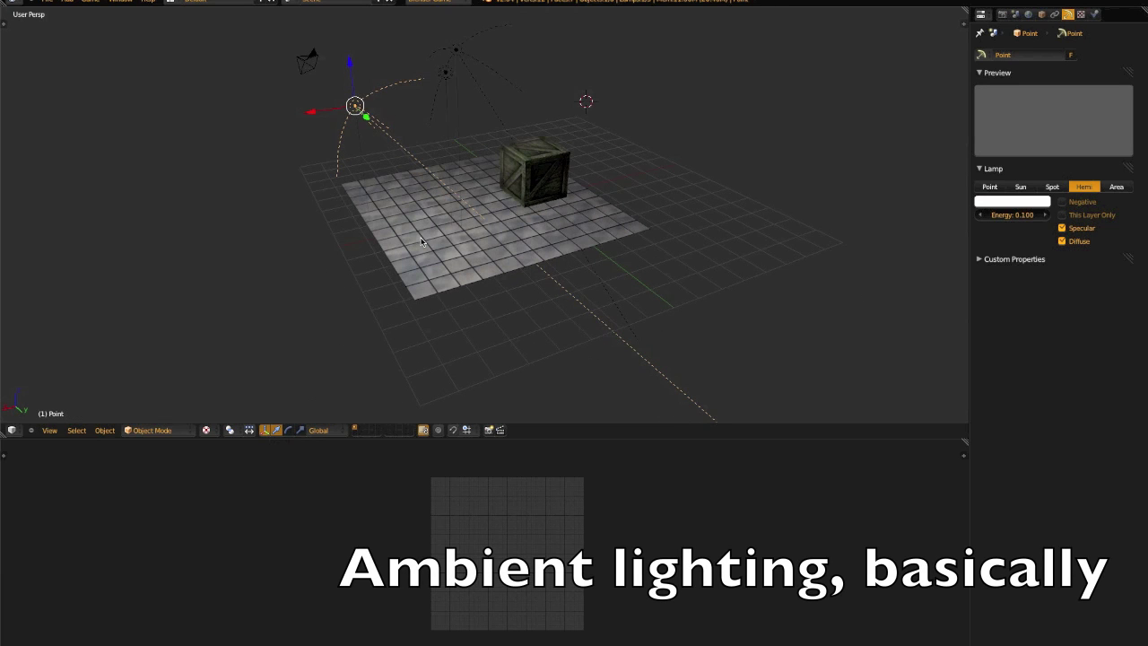
right_click(445, 86, "alt")
right_click(459, 57)
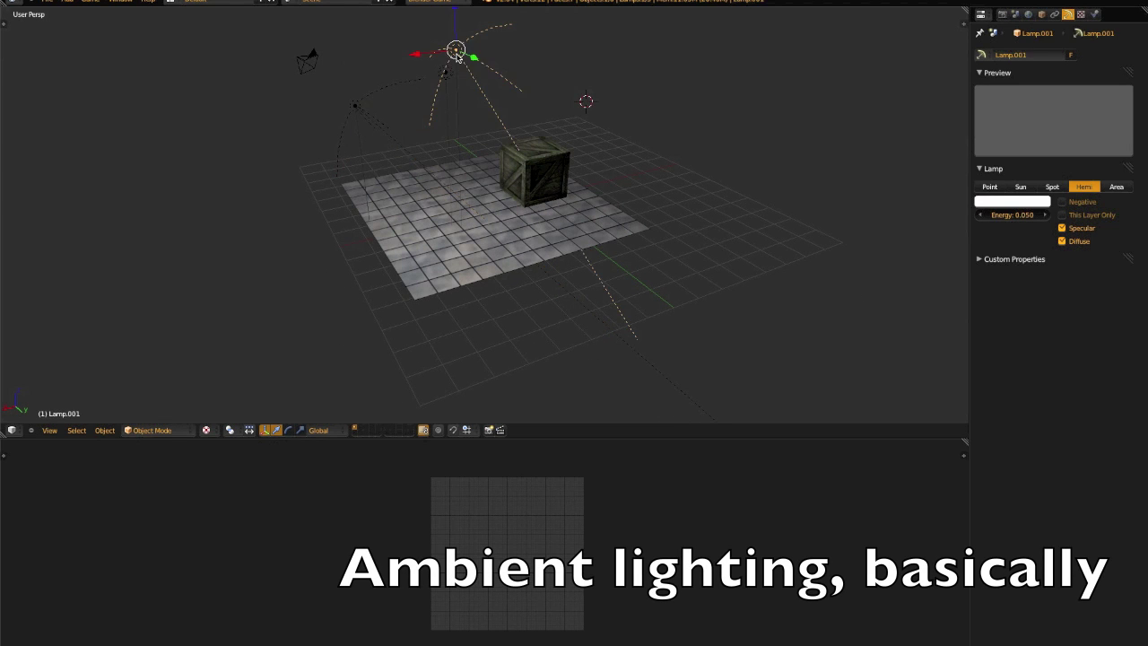
middle_click_drag(448, 74, 344, 90)
right_click(347, 90)
Try scaling the sun lamp, cancel the scaling, and change the lamp's type to Area.
middle_click_drag(708, 248, 438, 277)
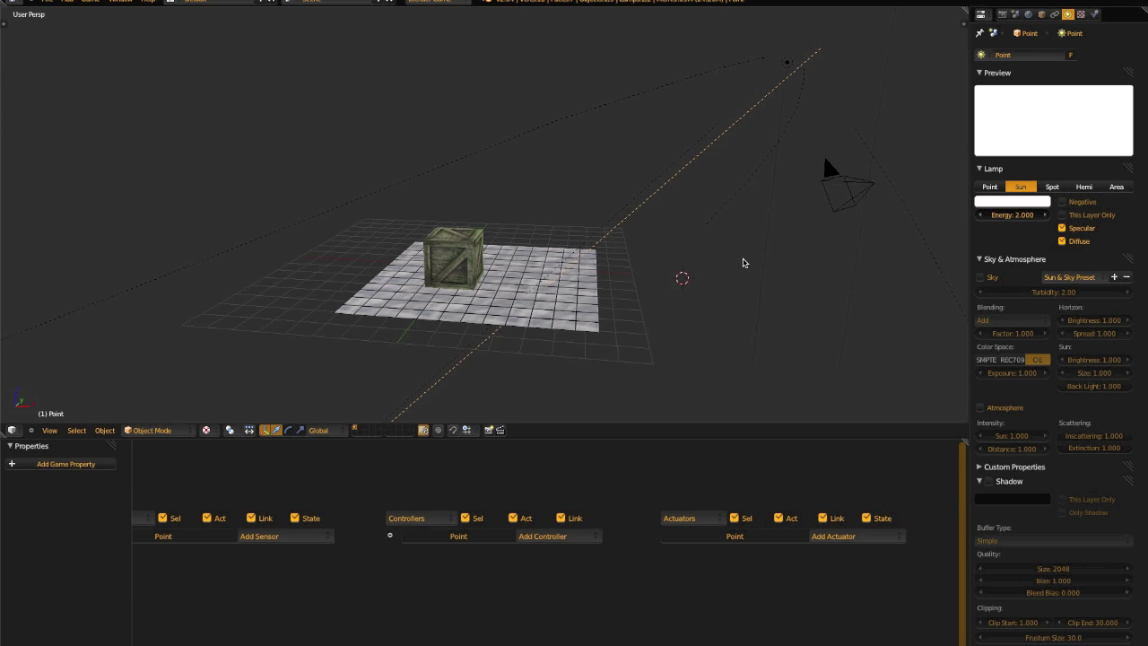
scroll(736, 245, "down", 1)
middle_click_drag(807, 147, 702, 189, "shift")
key("s")
key("Escape")
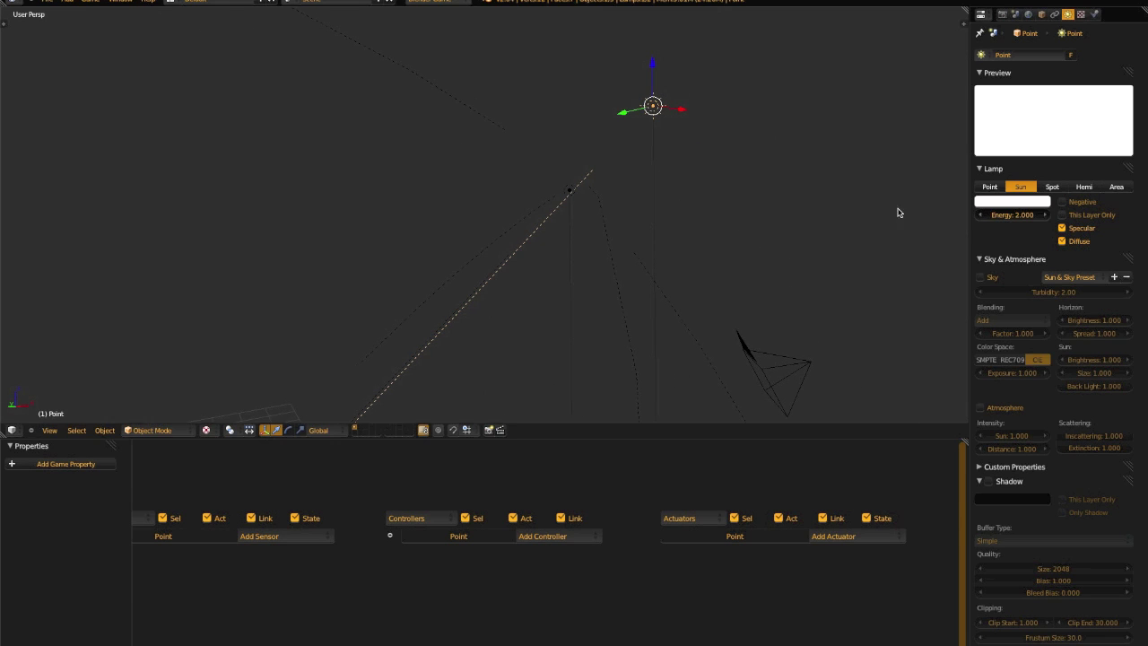
left_click(1116, 187)
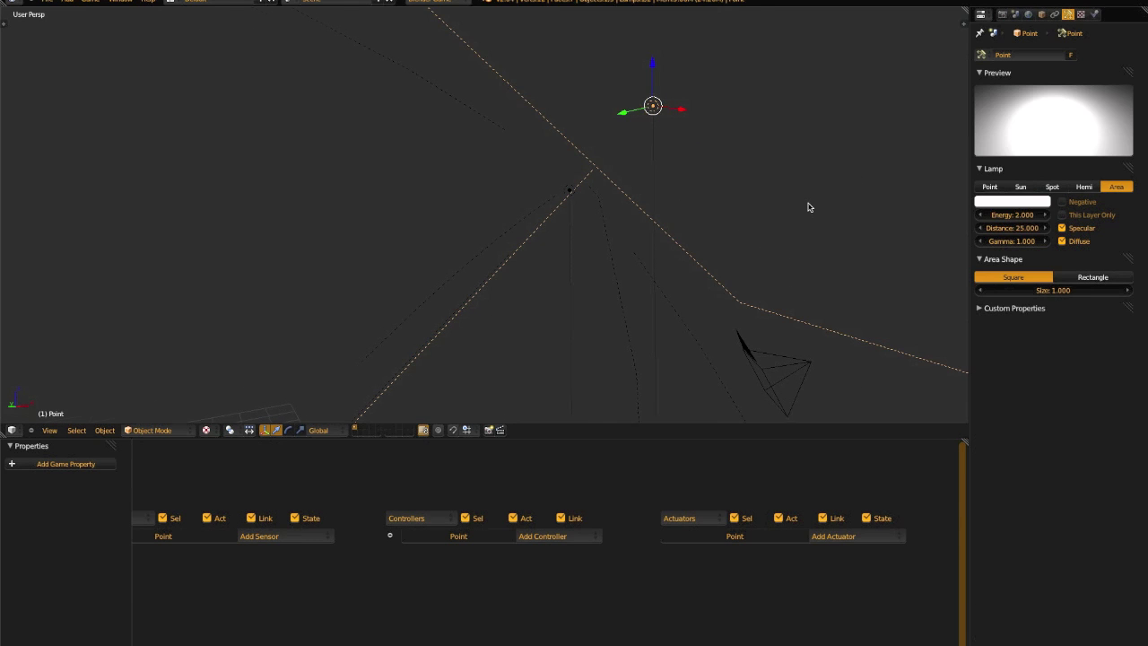
Rescale the area lamp and examine its rectangular shape and direction relative to the crate and floor.
middle_click_drag(807, 205, 815, 243)
key("s")
left_click(729, 205)
scroll(699, 211, "down", 3)
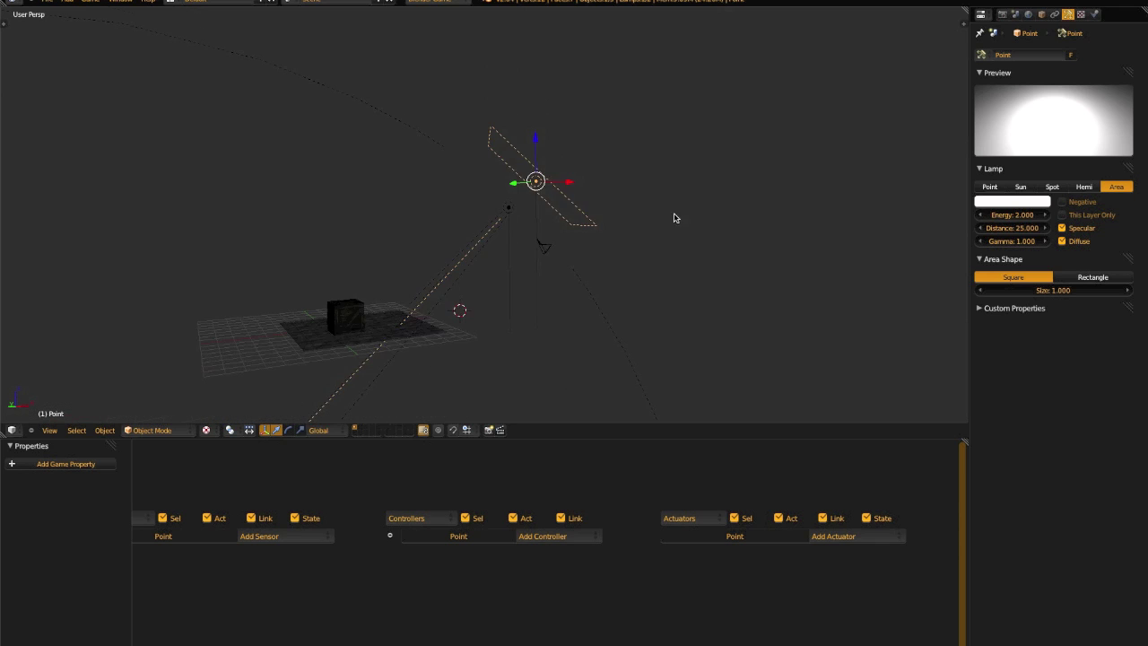
middle_click_drag(540, 302, 618, 223, "shift")
scroll(602, 261, "up", 1)
middle_click_drag(612, 220, 620, 242)
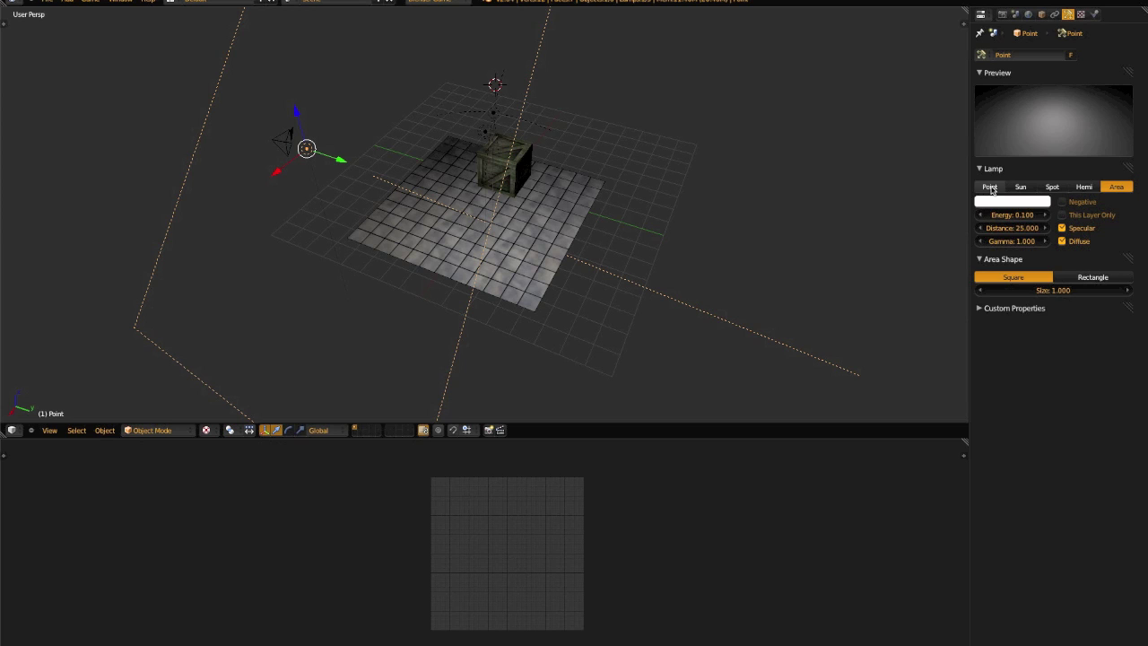
Change the lamp's type to Point and reposition it above the tiled floor near the crate.
left_click(989, 186)
key("g")
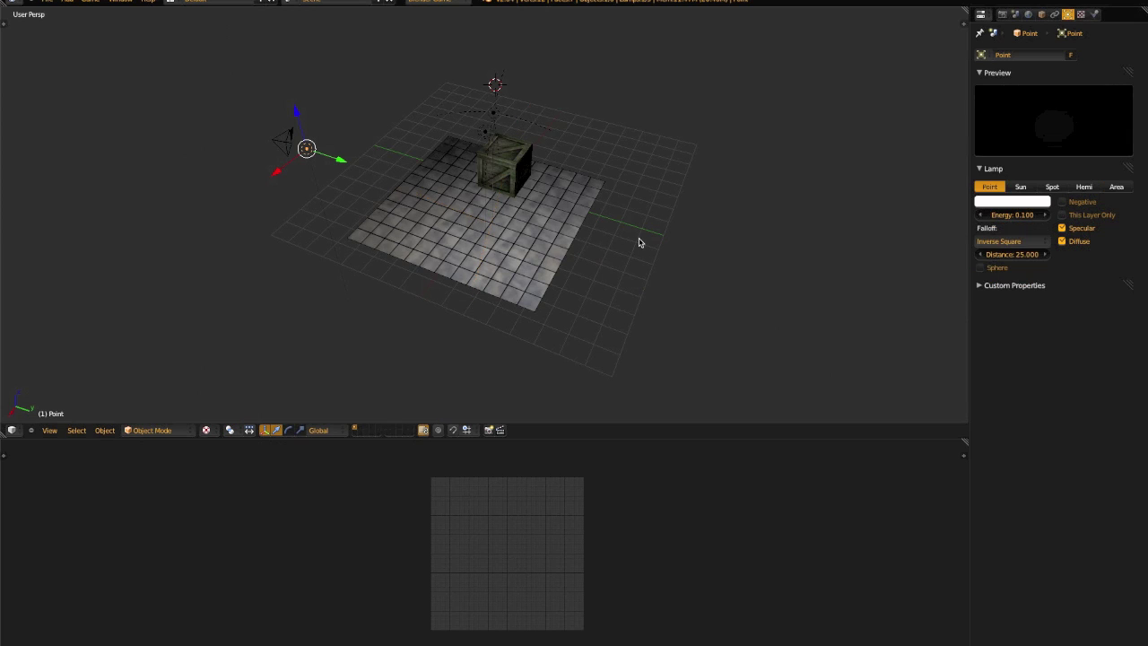
left_click(568, 246)
middle_click_drag(568, 246, 493, 254)
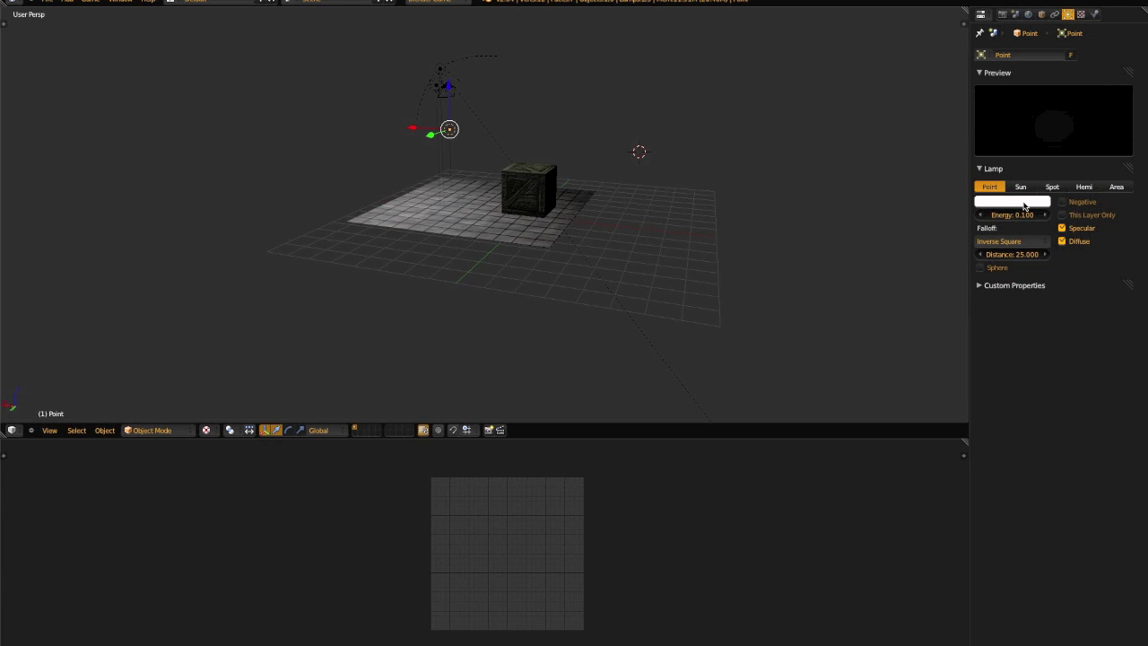
Switch the lamp's type to Spot, to Sun and back to Spot to compare which types offer shadow settings.
left_click(1049, 188)
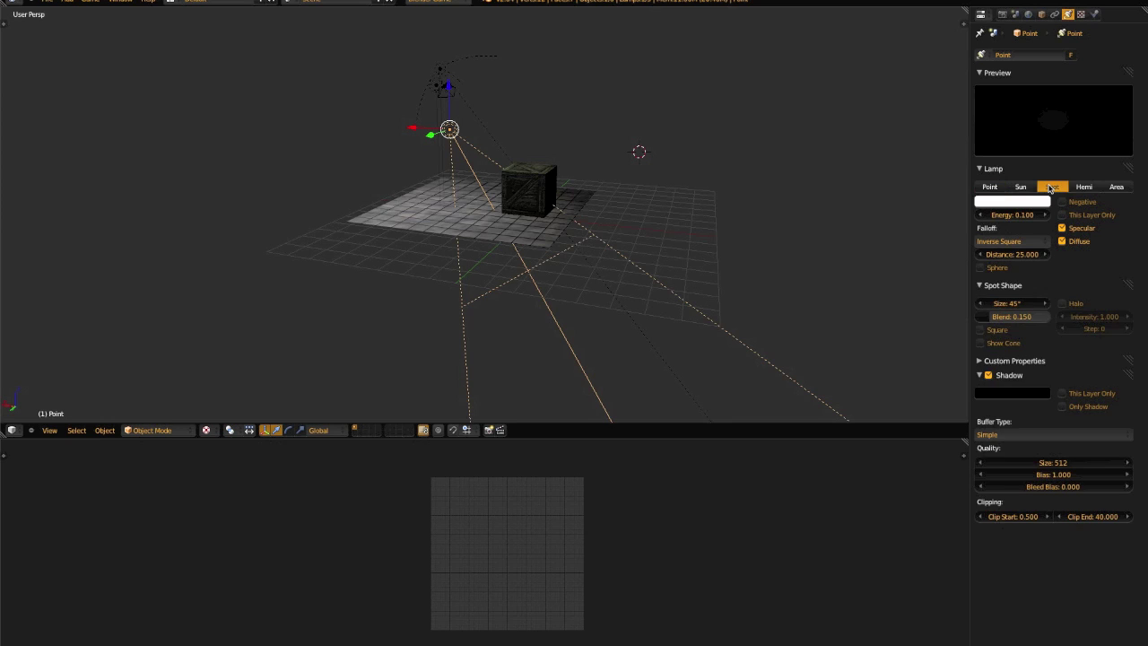
left_click(1023, 187)
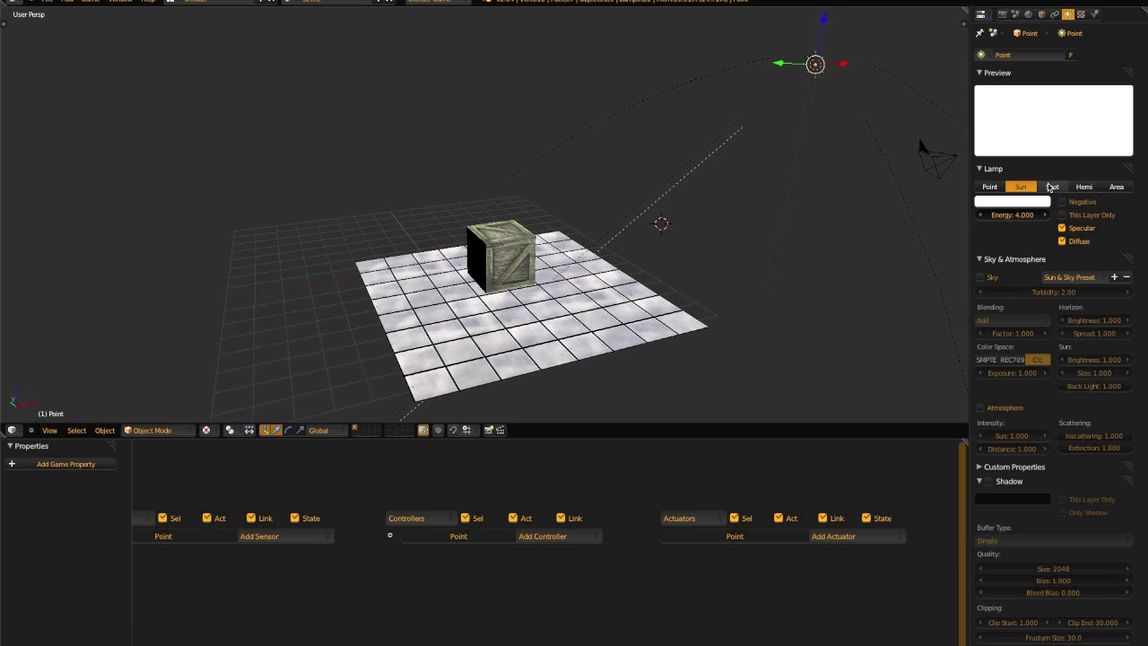
left_click(1053, 187)
mouse_move(603, 210)
middle_mouse_down()
mouse_move(598, 251)
mouse_move(600, 217)
middle_mouse_up()
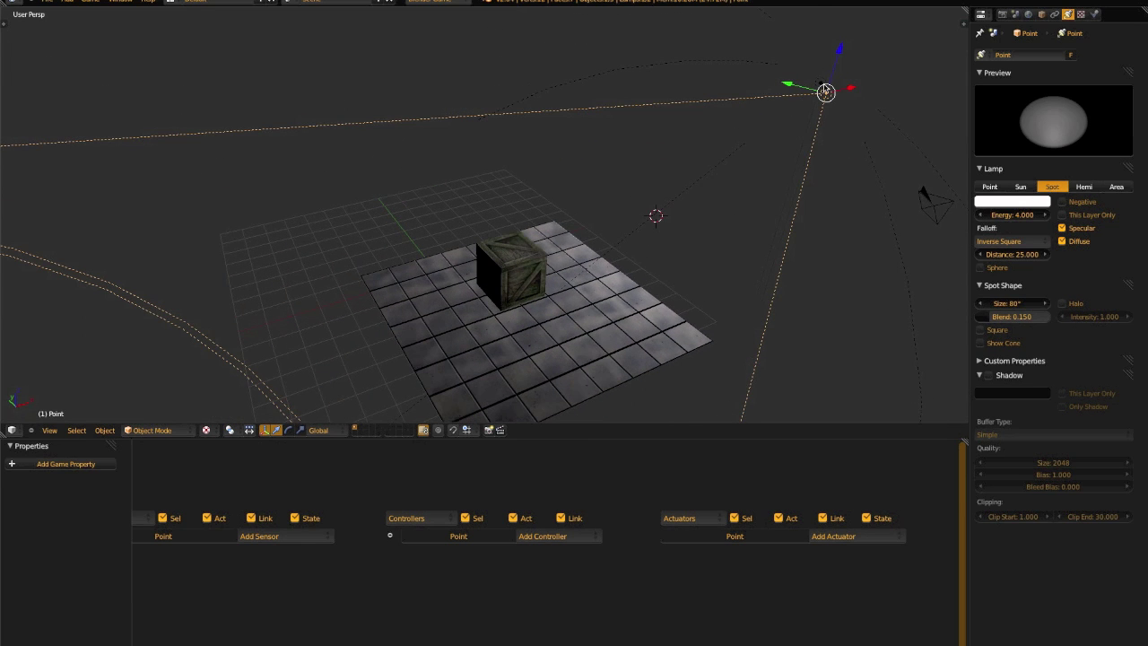
Delete the hemi lamp beside the spot lamp and select the spot lamp again.
right_click(825, 91)
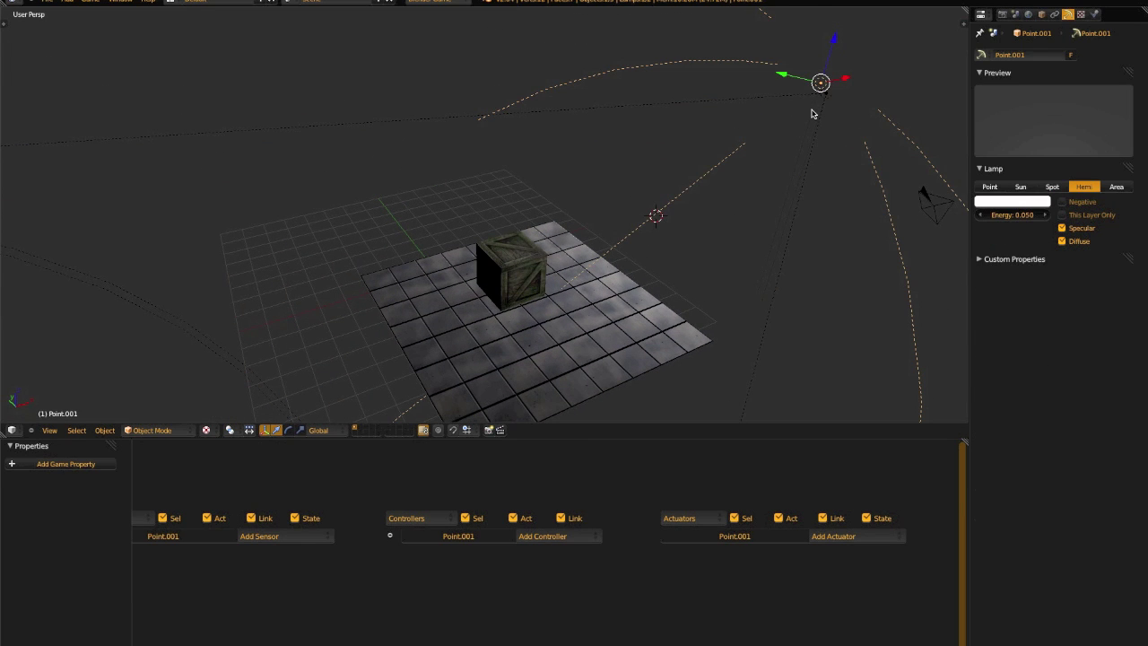
left_click(813, 113)
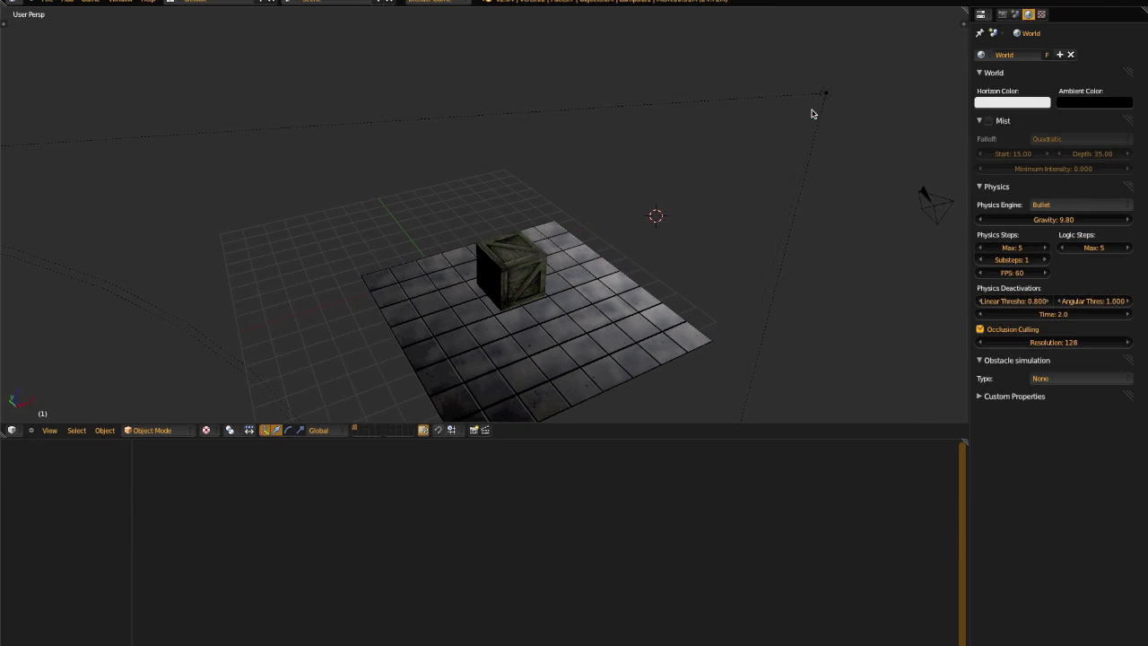
right_click(825, 92)
Enable shadows for the spot lamp and examine the crate's shadow on the floor.
middle_click_drag(825, 93, 716, 189)
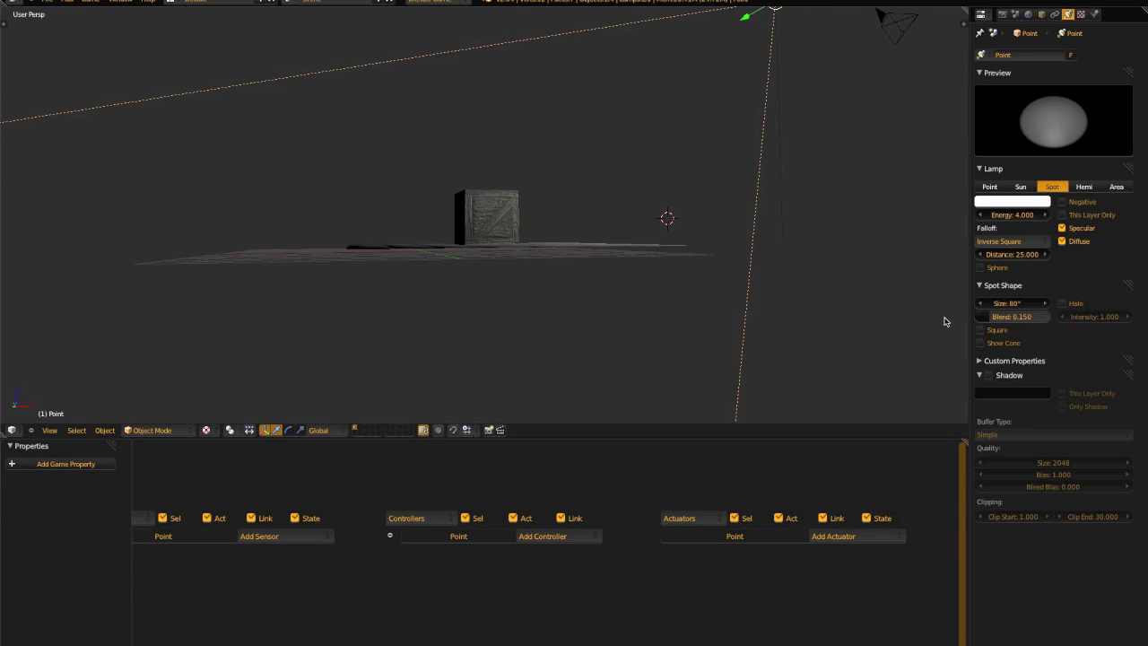
middle_click_drag(631, 254, 570, 303)
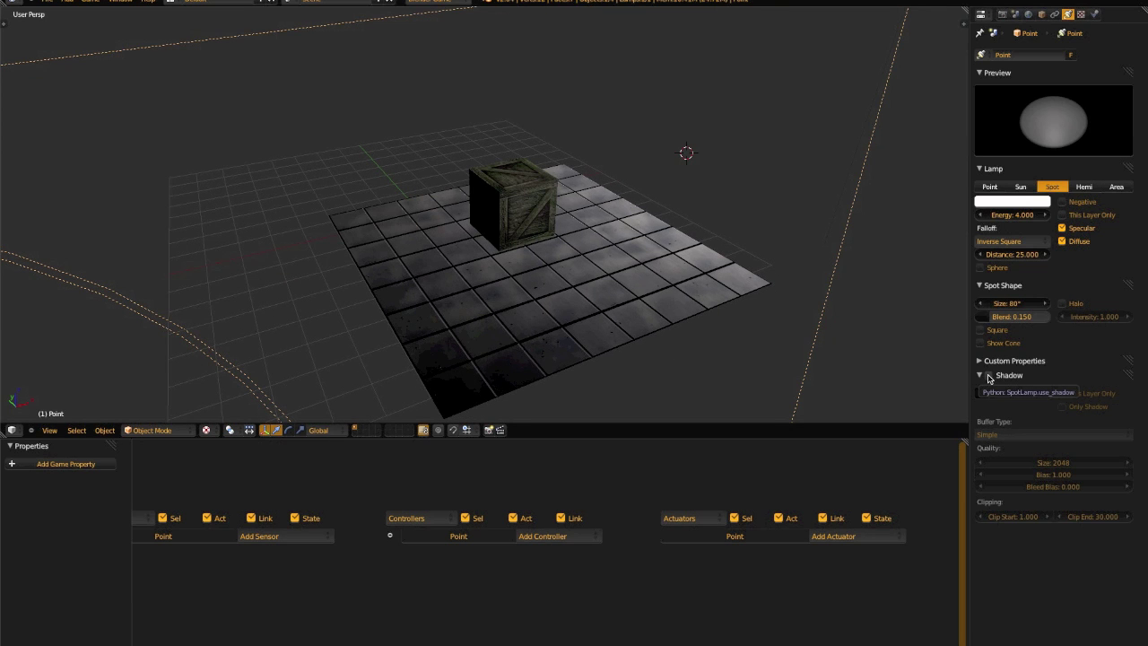
left_click(989, 375)
middle_click_drag(538, 252, 595, 282)
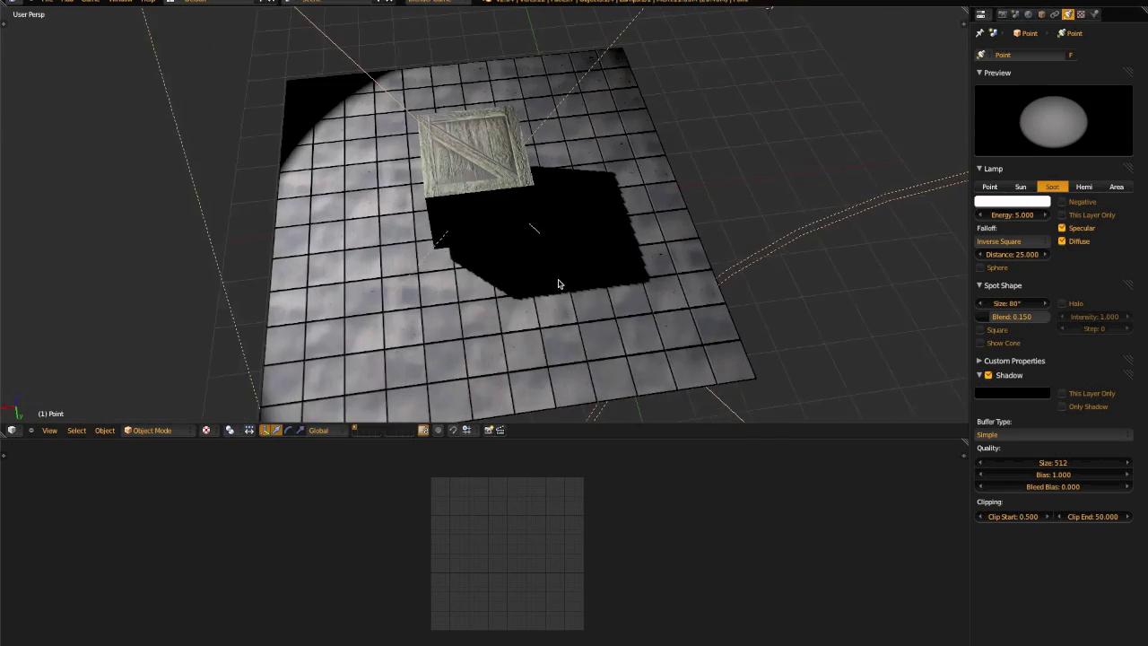
middle_click_drag(558, 283, 547, 244)
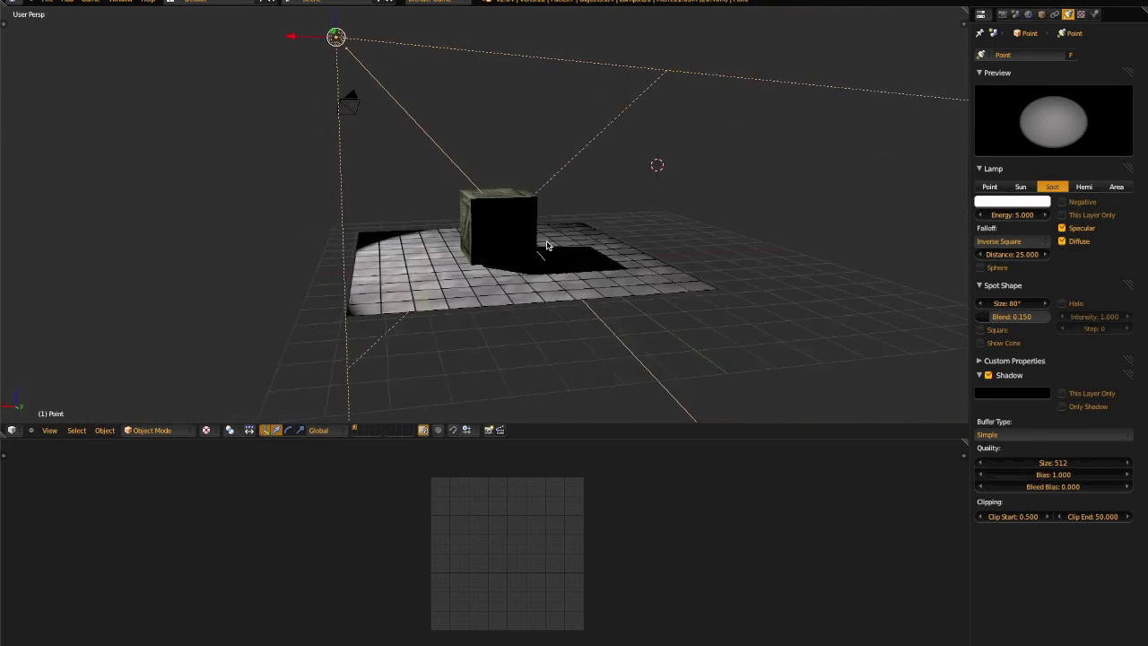
Try rotating the spot lamp and move it across the scene to shift the crate's shadow.
key("r")
left_click(605, 189)
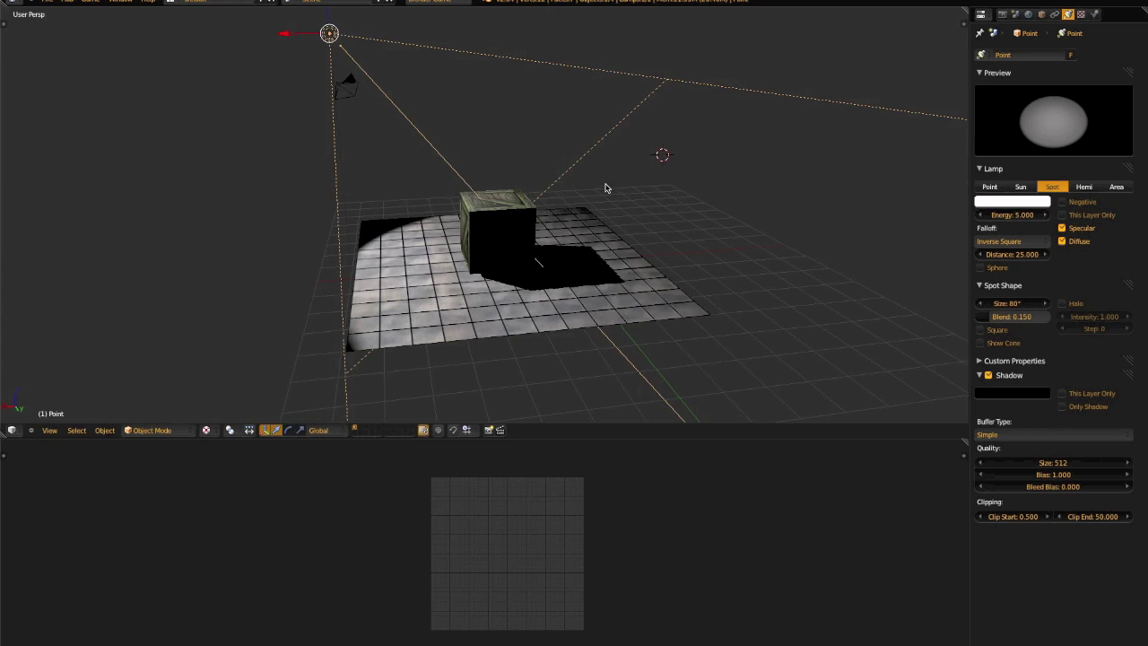
left_click(457, 296)
key("g")
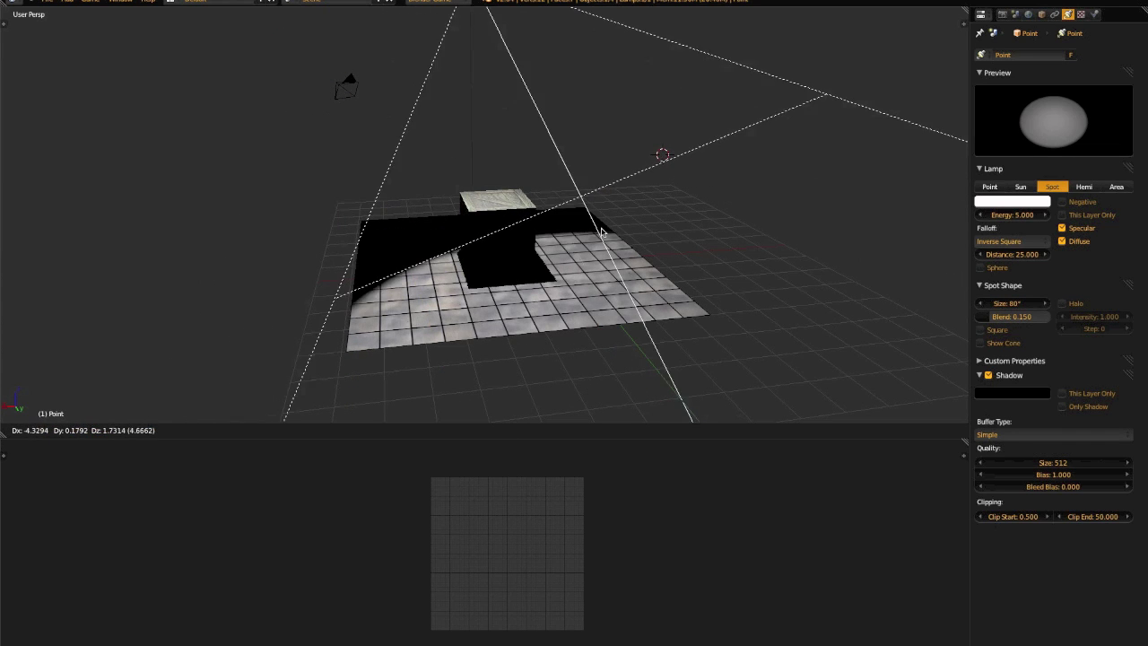
left_click(535, 256)
Reposition the spot lamp in two moves to change how the crate's shadow falls on the tiled floor.
middle_click_drag(536, 257, 554, 294)
key("g")
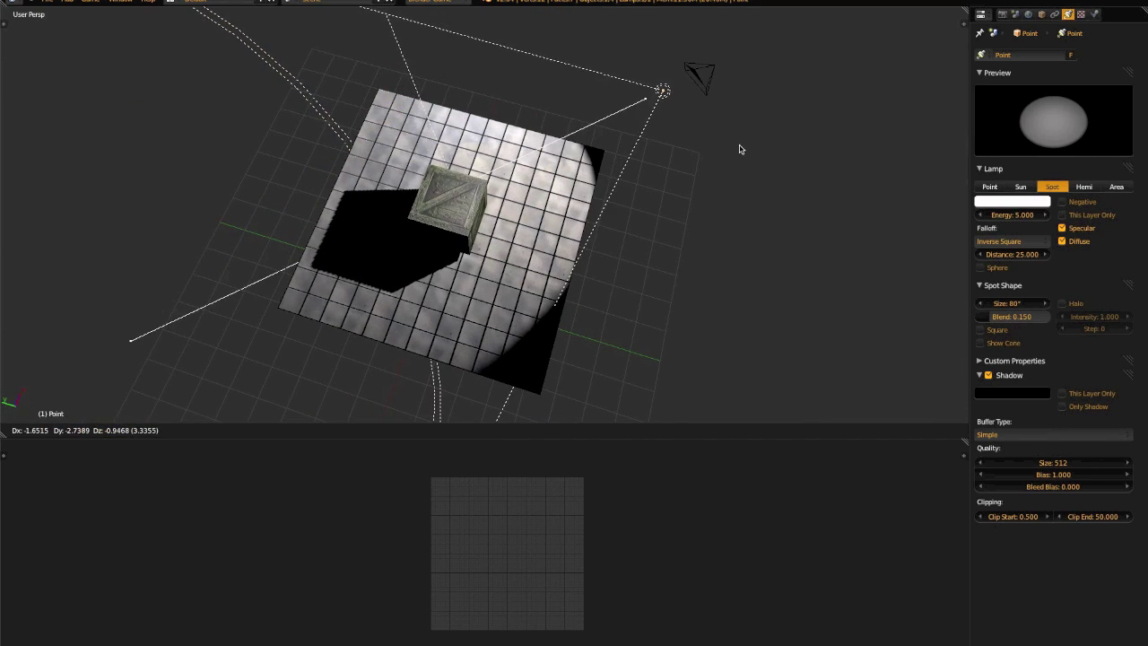
left_click(659, 199)
middle_click_drag(659, 199, 645, 108)
key("g")
left_click(687, 189)
Move the spot lamp higher above the crate and inspect the shadow from closer up.
middle_click_drag(687, 189, 592, 233)
key("g")
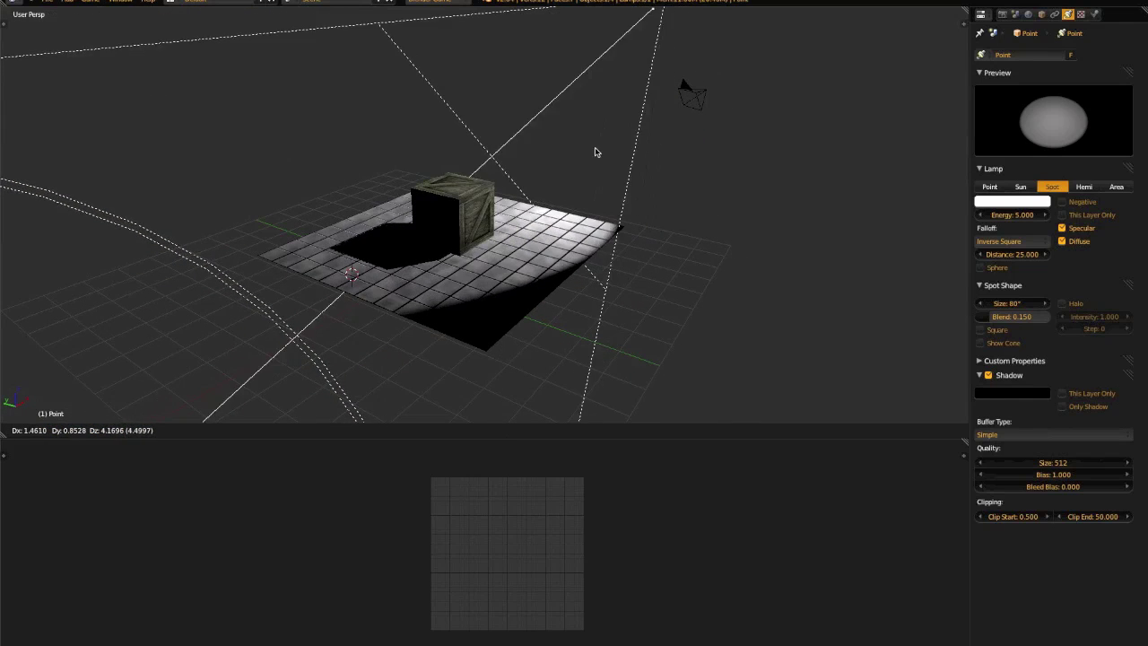
left_click(559, 118)
middle_click_drag(559, 118, 430, 230)
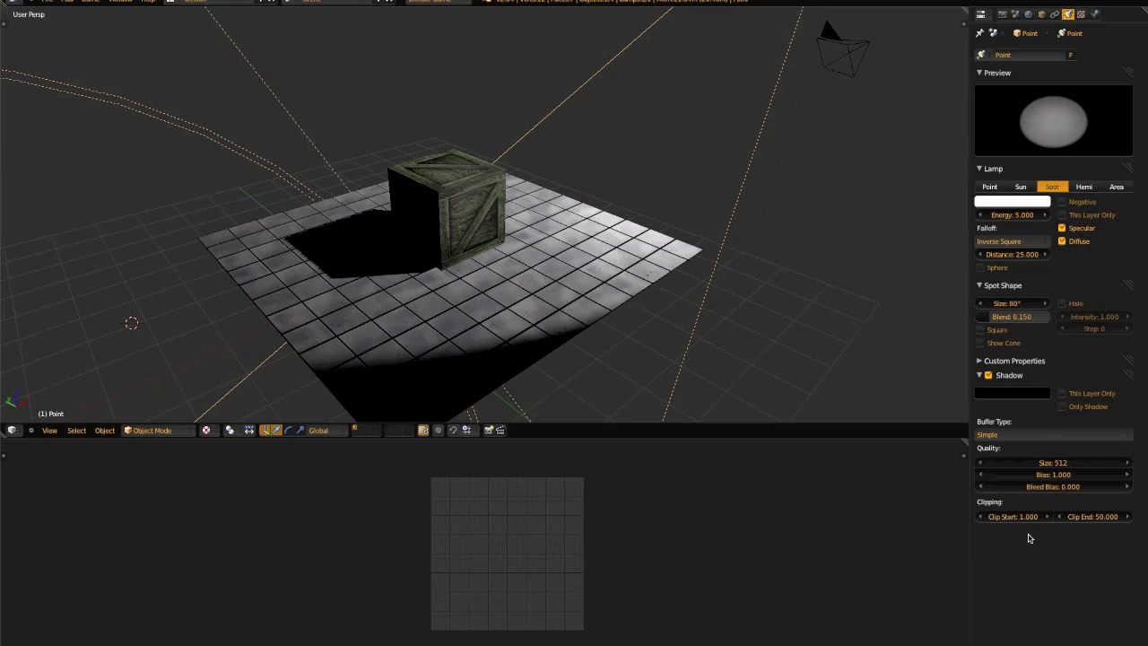
Move the spot lamp around the crate while viewing the shadow's jagged edges up close.
middle_click_drag(516, 235, 673, 206)
scroll(511, 253, "up", 4)
key("g")
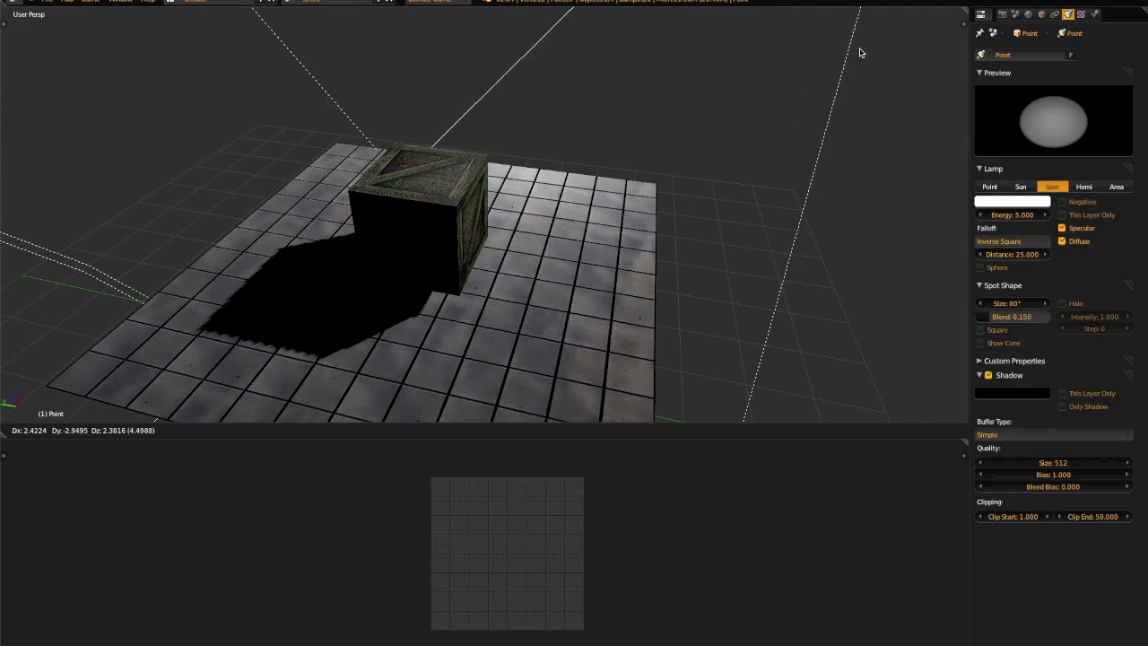
left_click(608, 367)
scroll(589, 179, "down", 5)
middle_click_drag(590, 179, 529, 234)
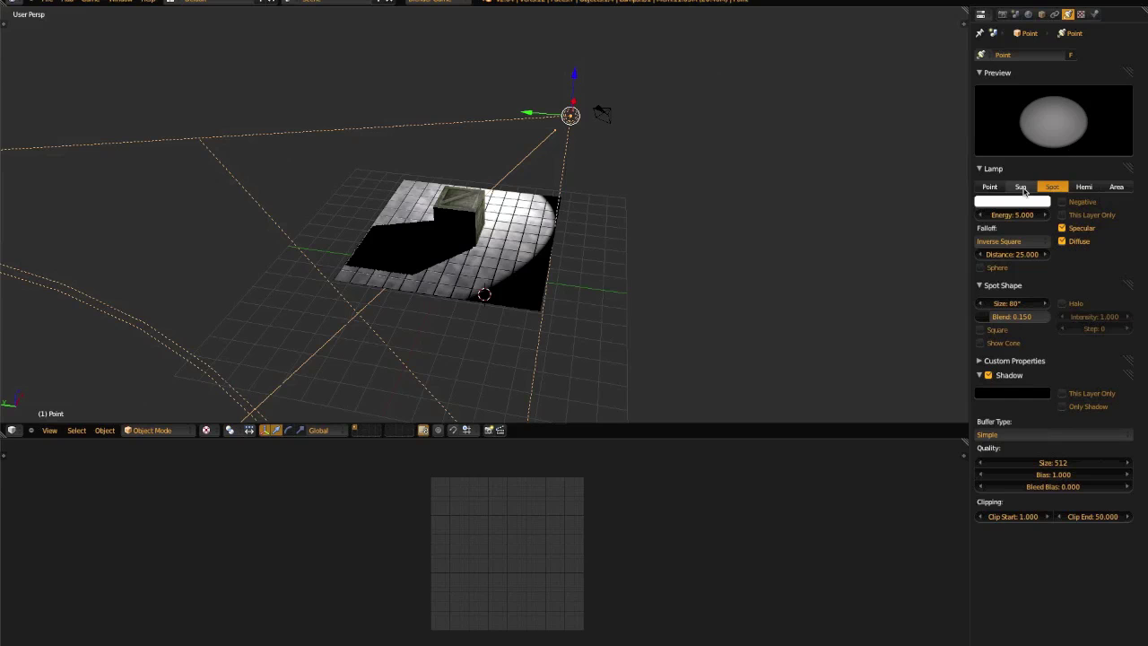
Rotate the spot lamp and move it beyond the floor's edge so its cone covers the tiled floor.
key("r")
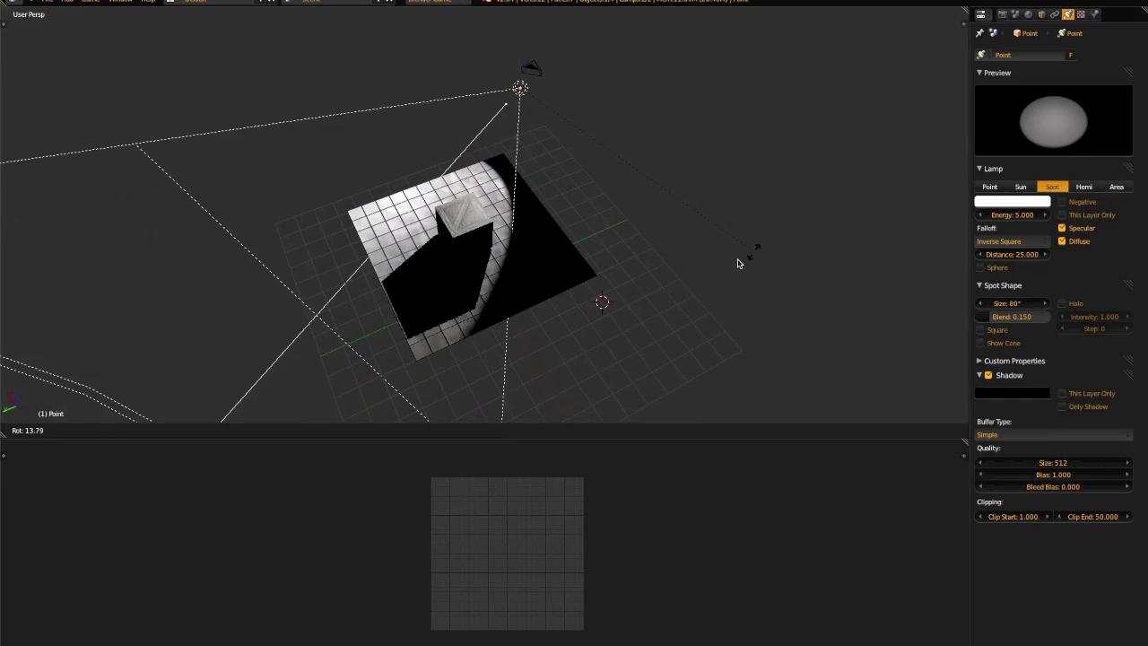
left_click(709, 277)
key("g")
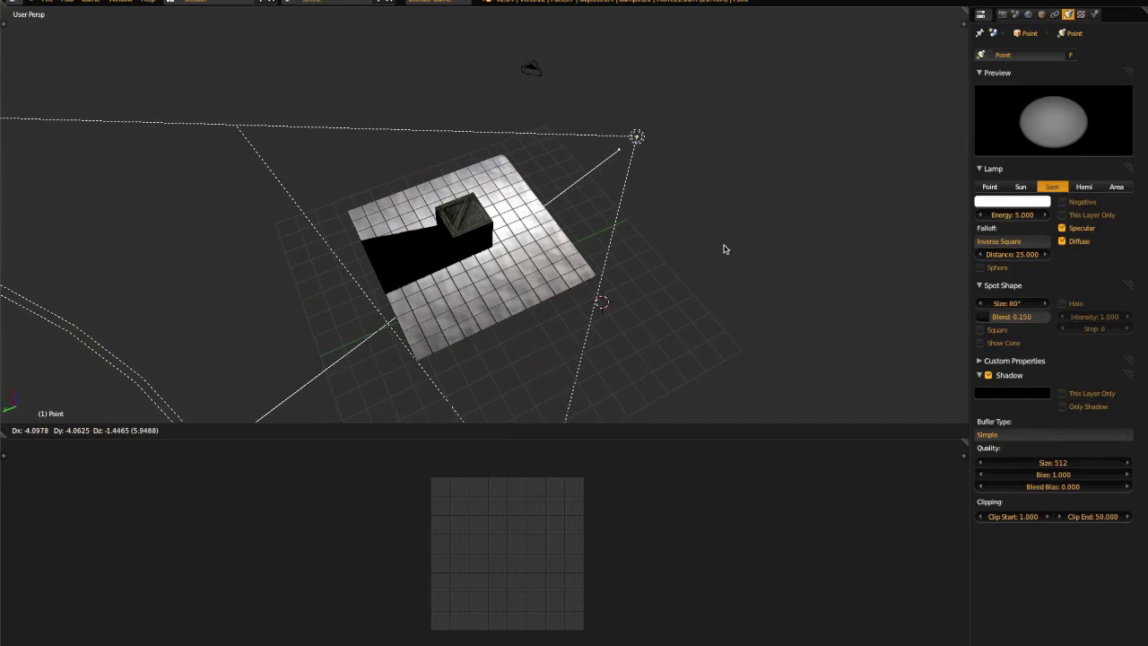
left_click(745, 236)
Change the lamp's type to Sun and move it to test whether its position affects the lighting.
left_click(1021, 186)
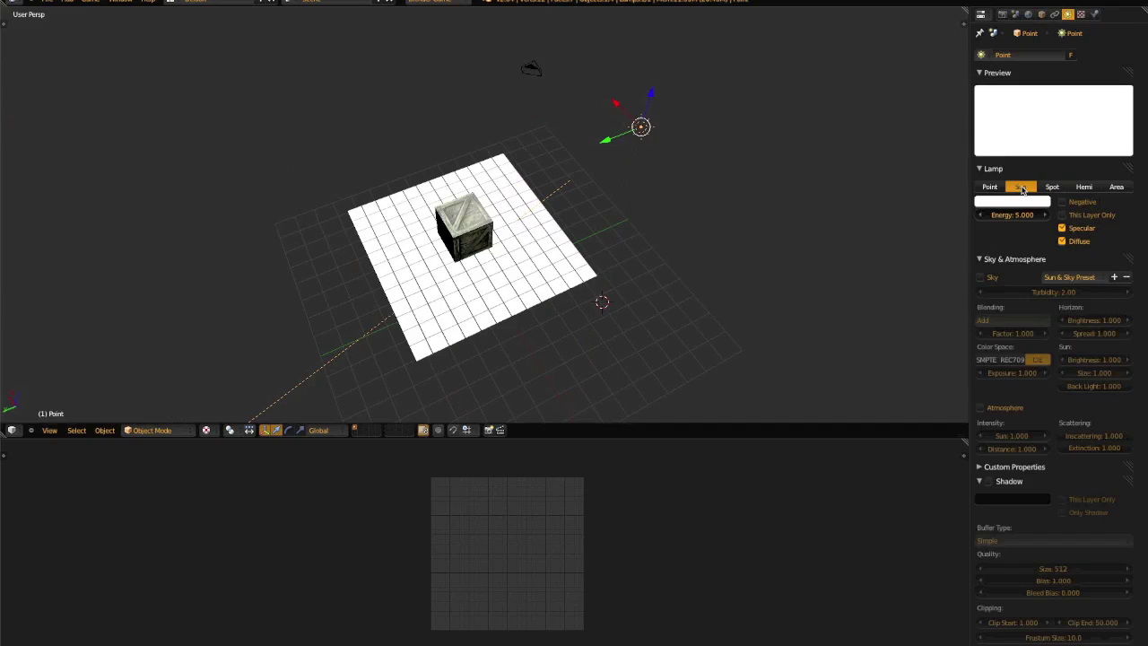
middle_click_drag(643, 257, 617, 257)
middle_click_drag(688, 274, 670, 230)
key("g")
left_click(706, 193)
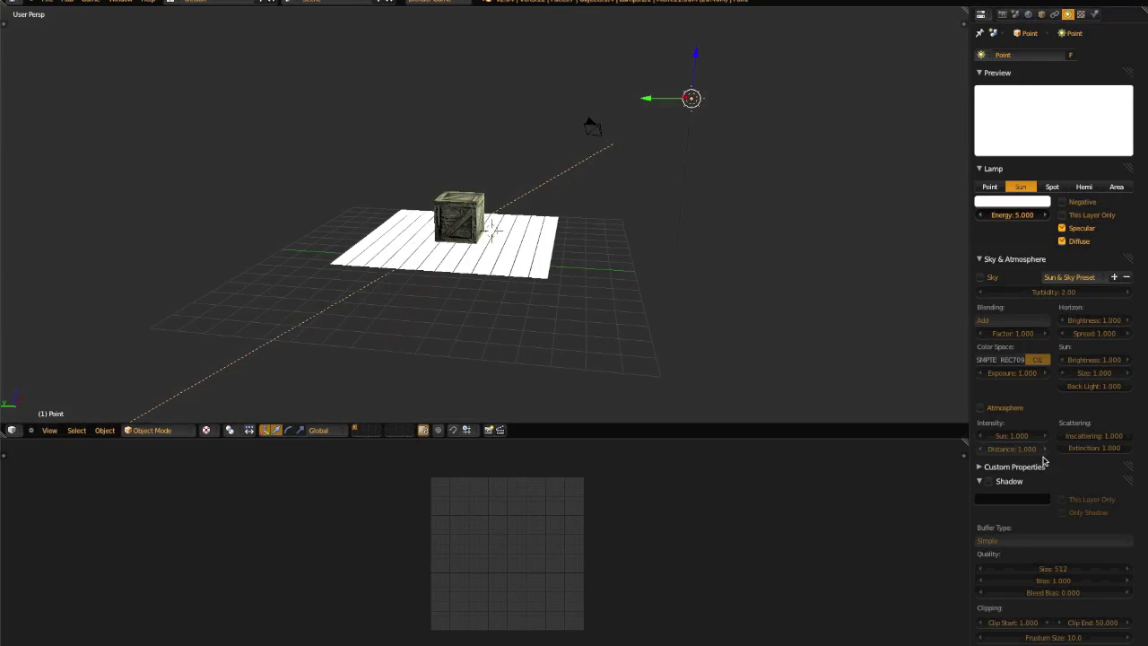
Enable shadows for the sun lamp and rotate it so the light falls steeply onto the crate.
left_click(990, 482)
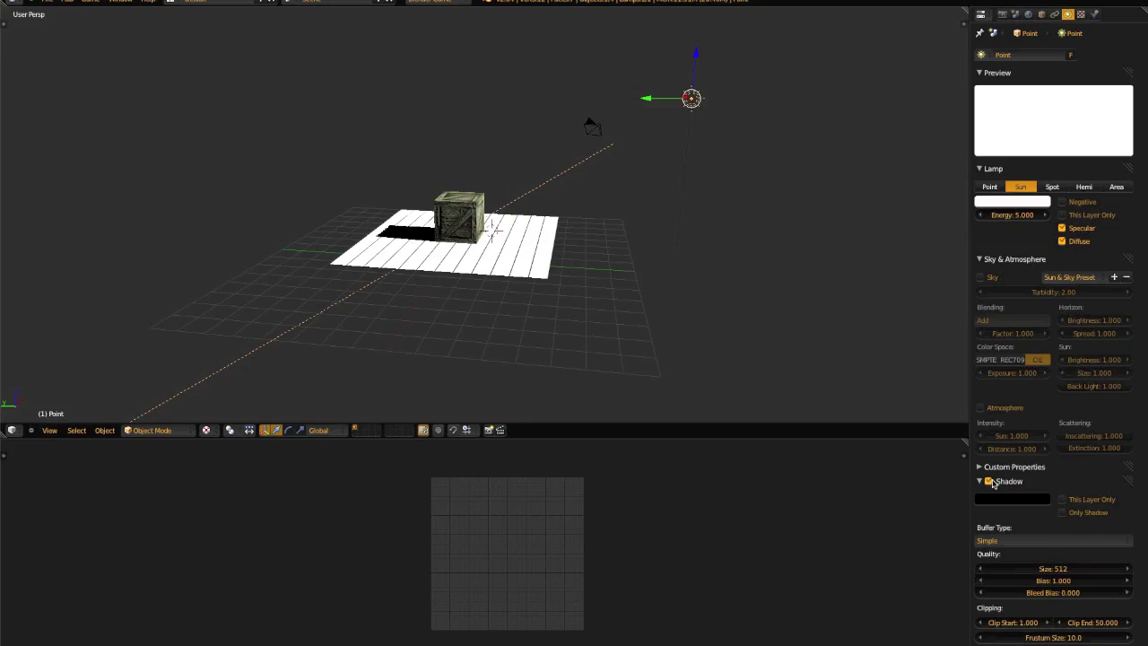
middle_click_drag(536, 192, 595, 300)
key("r")
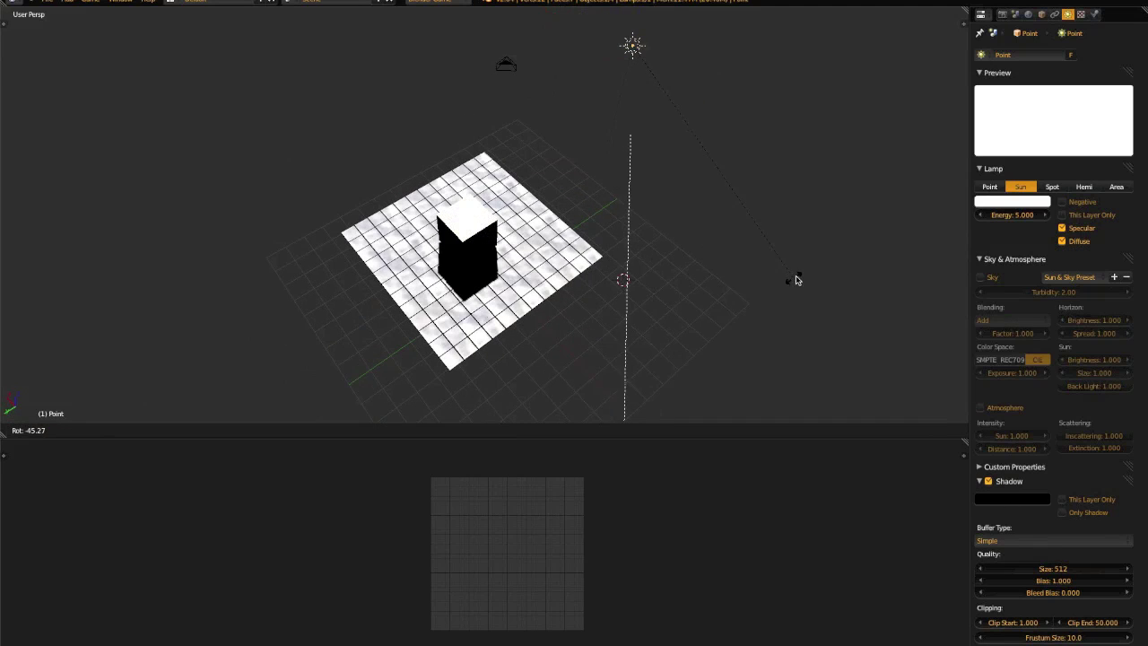
left_click(826, 265)
Duplicate the crate and place the copy beside the original on the tiled floor.
right_click(470, 235)
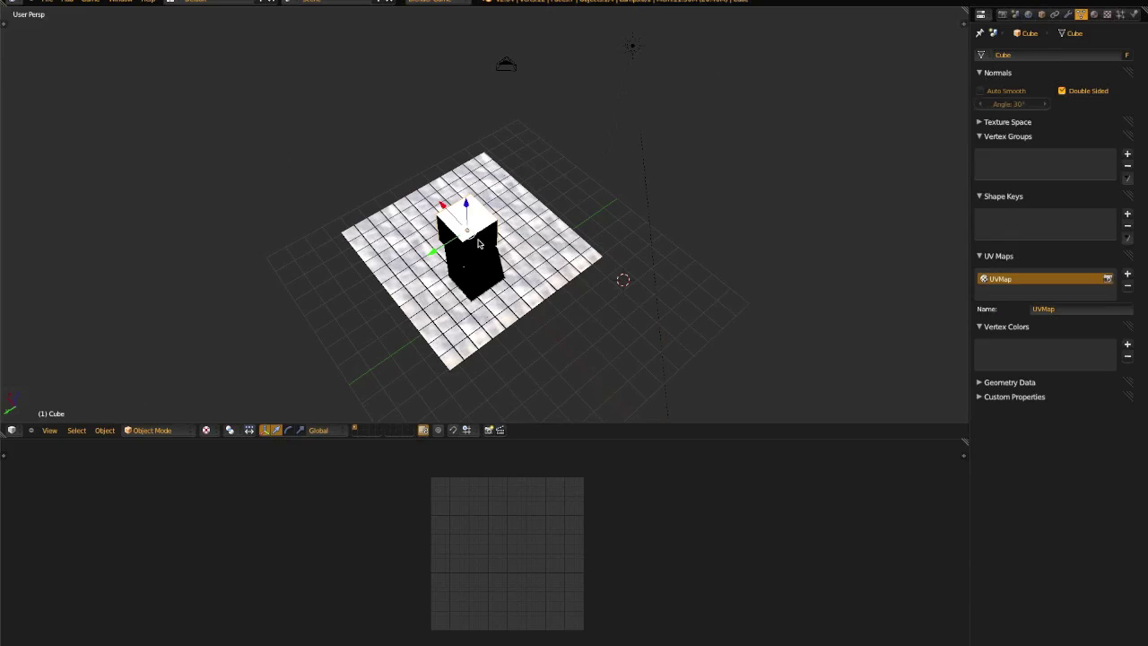
key("shift+d")
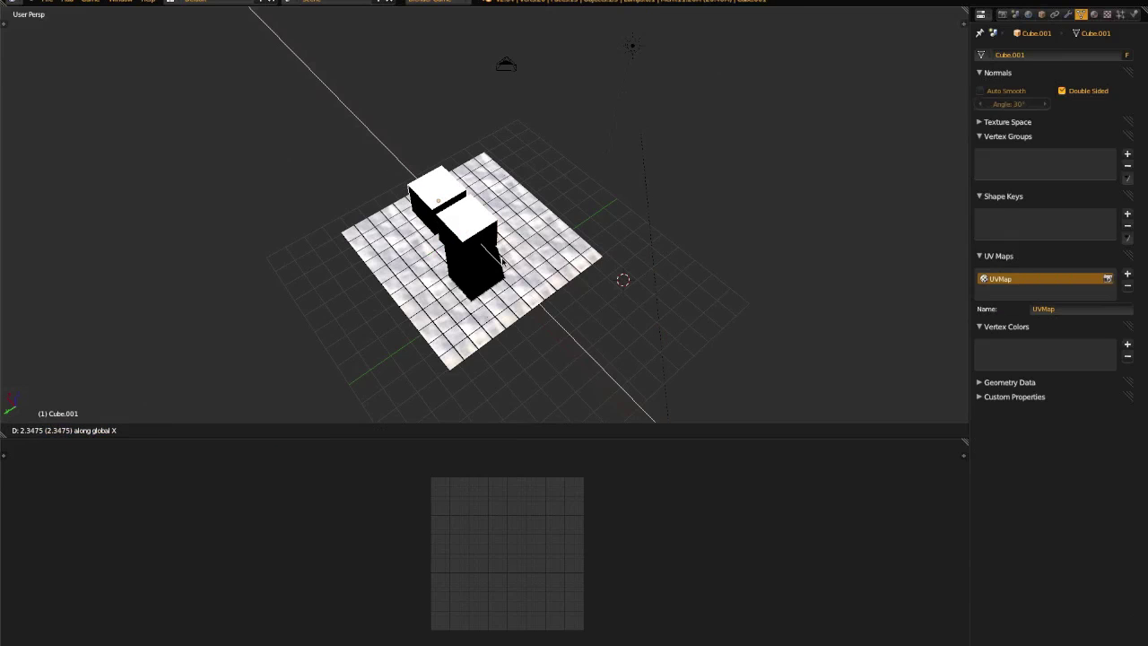
right_click(608, 311)
key("g")
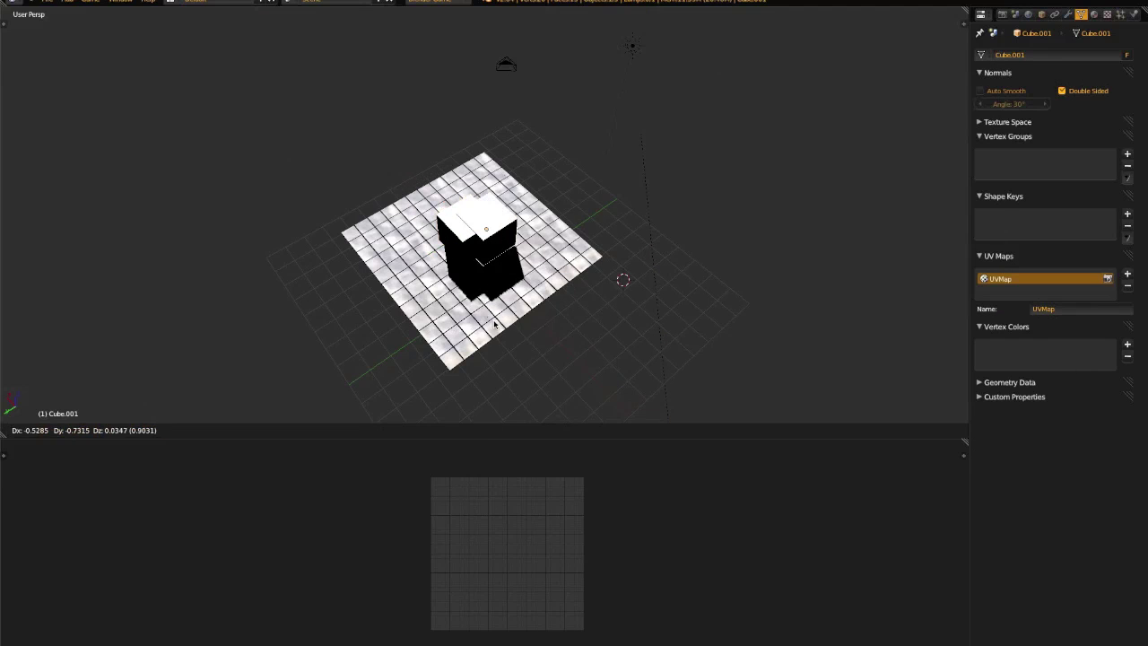
left_click(499, 335)
Scale up the tiled floor so it extends well beyond both crates.
right_click(502, 330)
key("s")
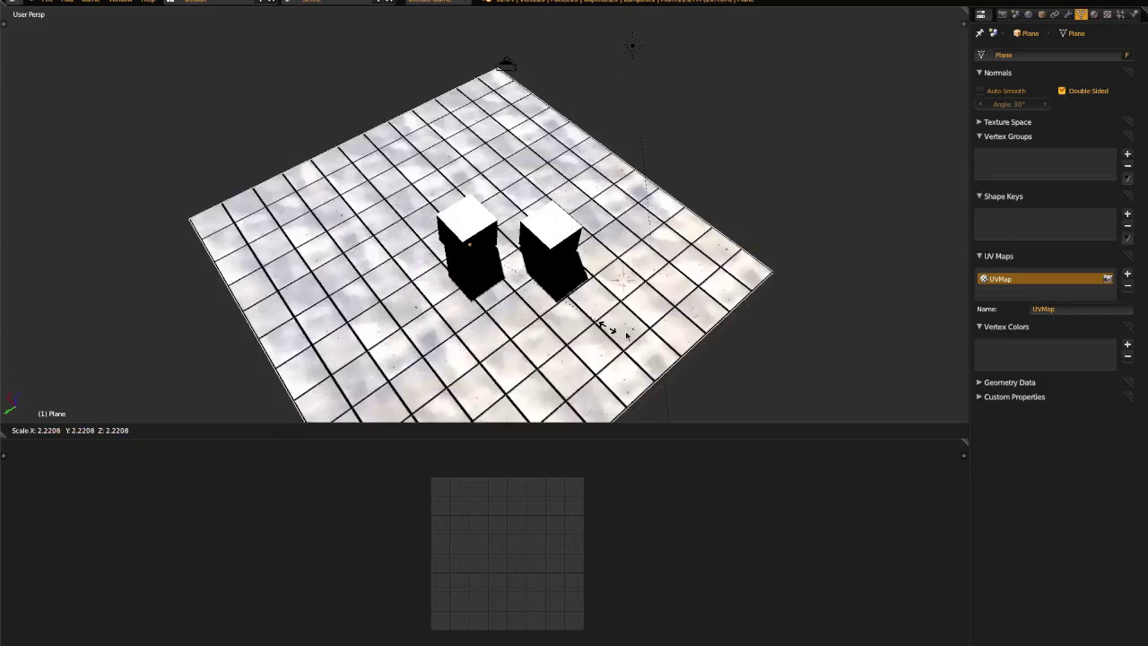
left_click(614, 306)
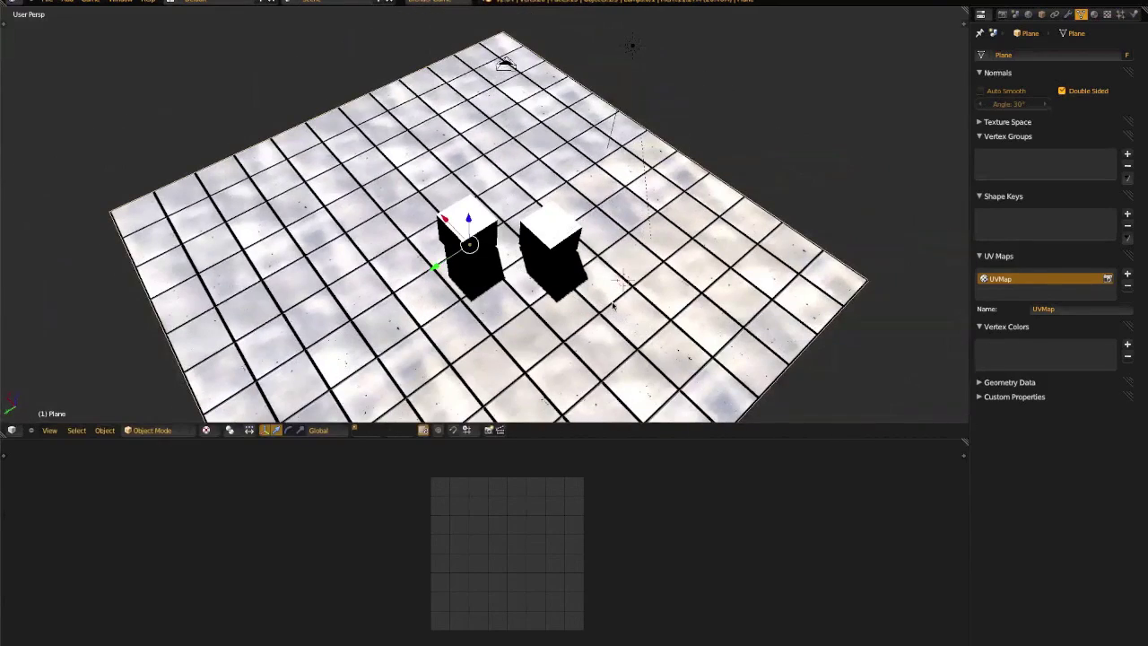
Duplicate the second crate three more times in top view, spreading the copies across the floor.
right_click(552, 238)
key("KP_7")
left_click(542, 280)
key("shift+d")
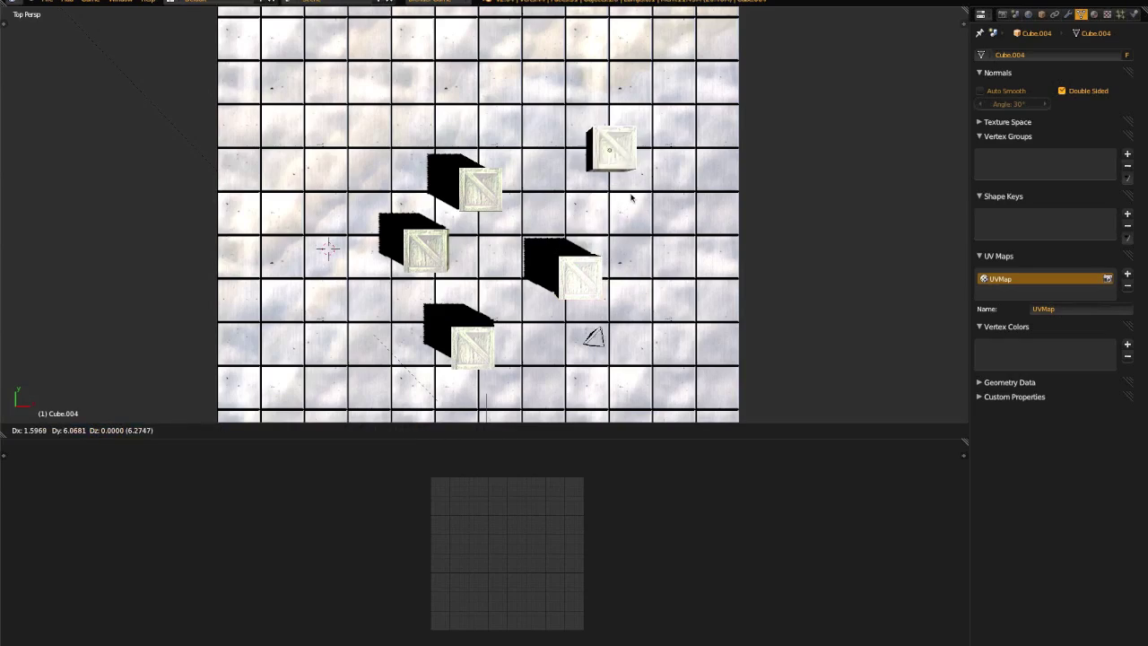
left_click(381, 319)
Select the sun lamp and move it around the floor to test how its position affects the crates' shadows.
middle_click_drag(381, 318, 631, 264)
right_click(659, 154)
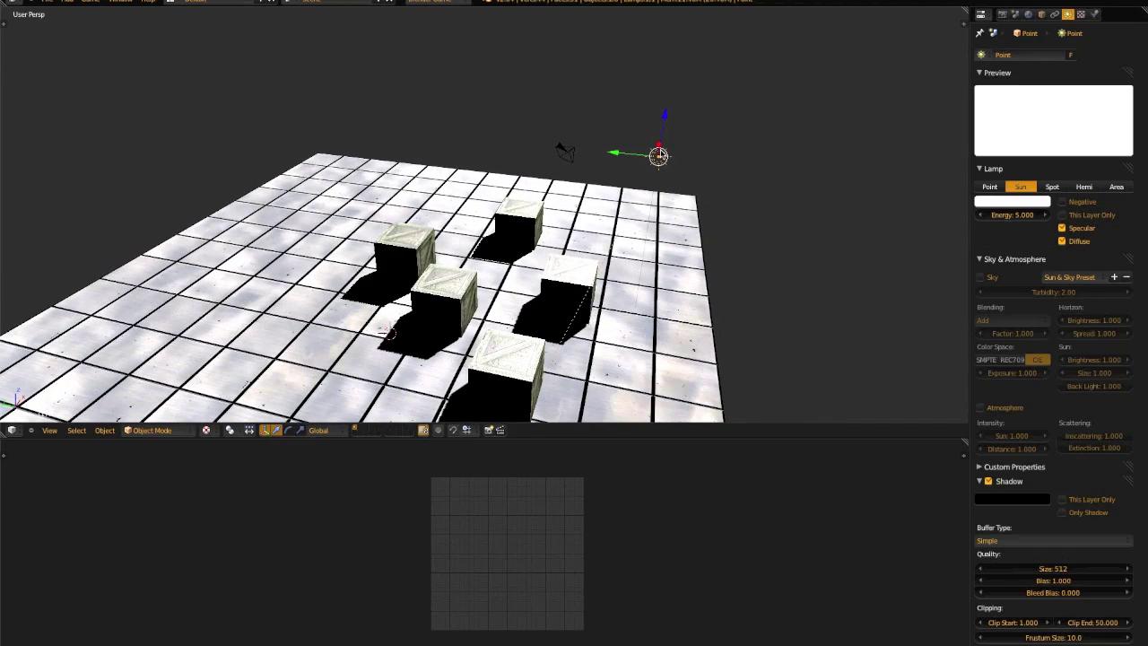
scroll(574, 224, "down", 4)
middle_click_drag(574, 224, 606, 212)
scroll(551, 300, "up", 3)
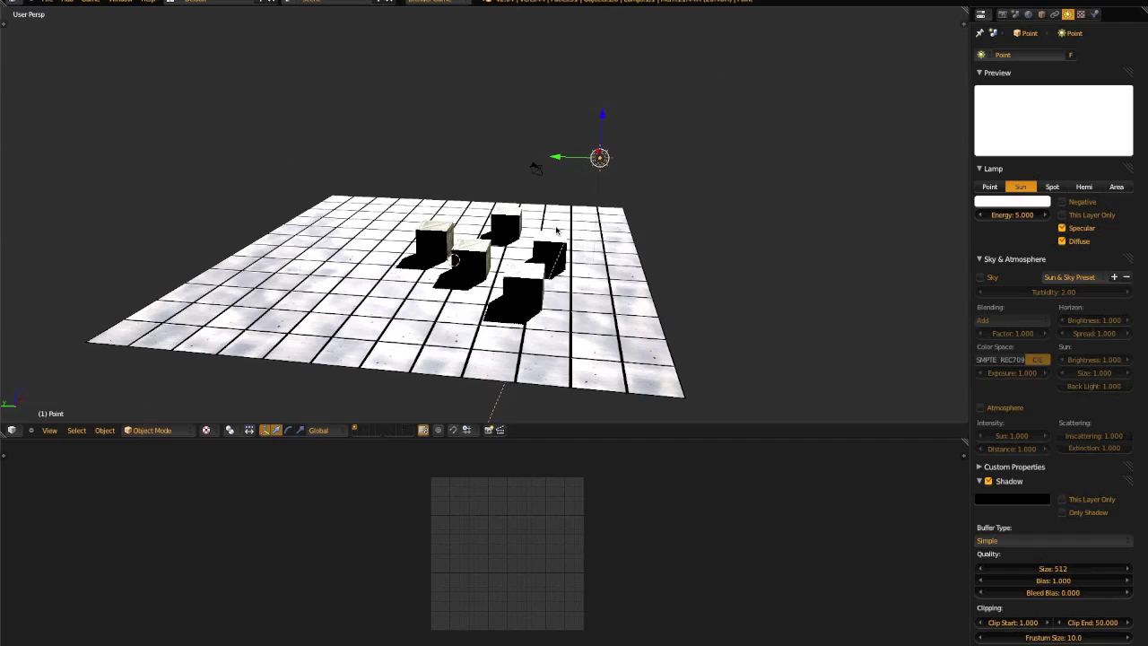
middle_click_drag(556, 231, 556, 300)
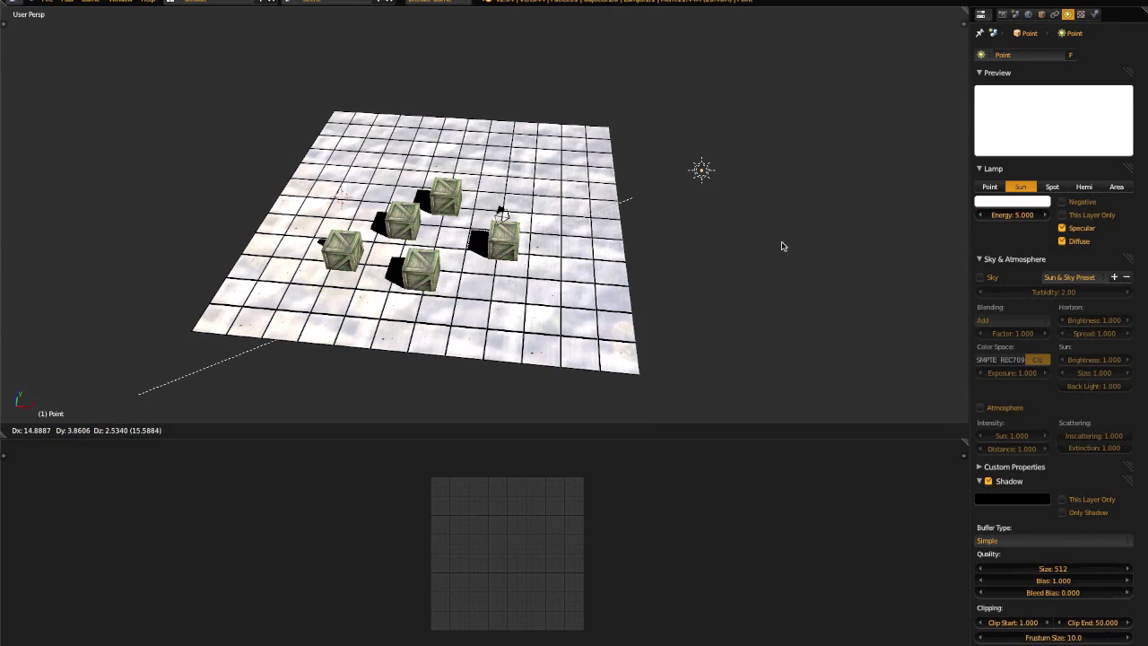
middle_click_drag(712, 265, 653, 316)
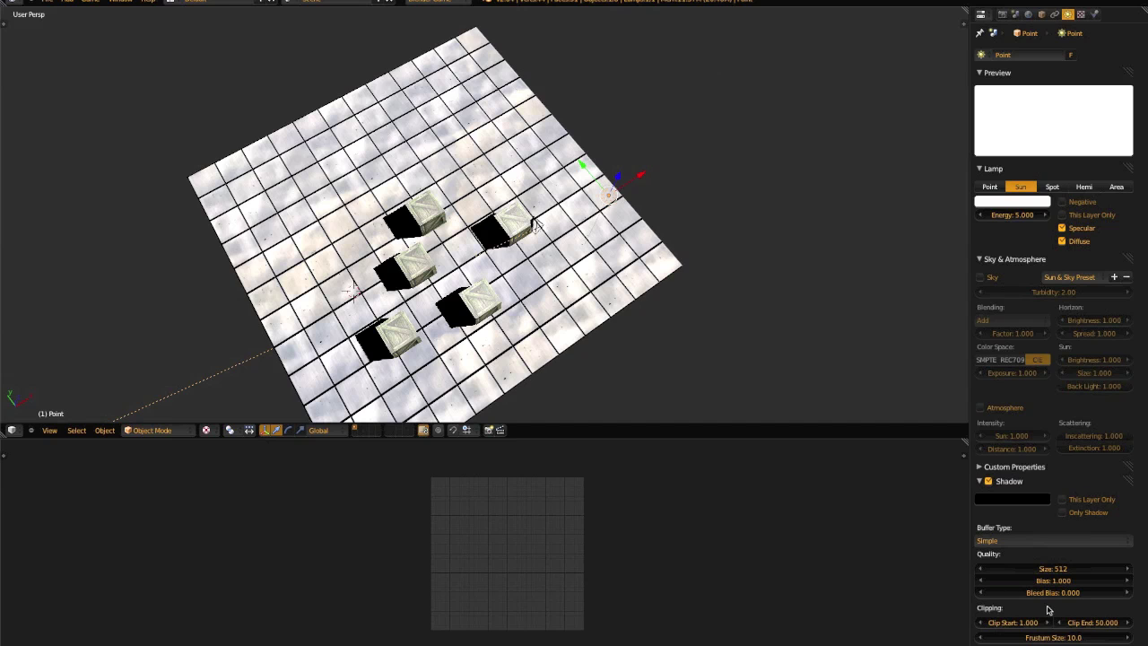
Set the sun lamp's frustum size to 50 and its shadow buffer size to 1024.
left_click(1040, 638)
type("5")
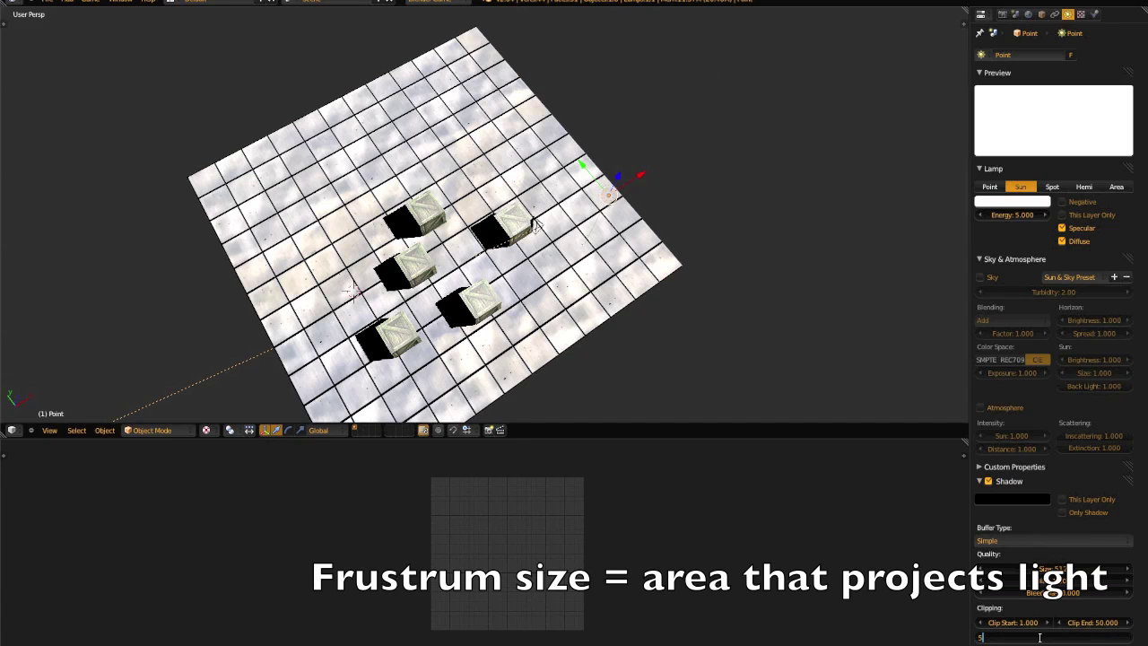
middle_click_drag(584, 347, 541, 252)
scroll(583, 355, "up", 3)
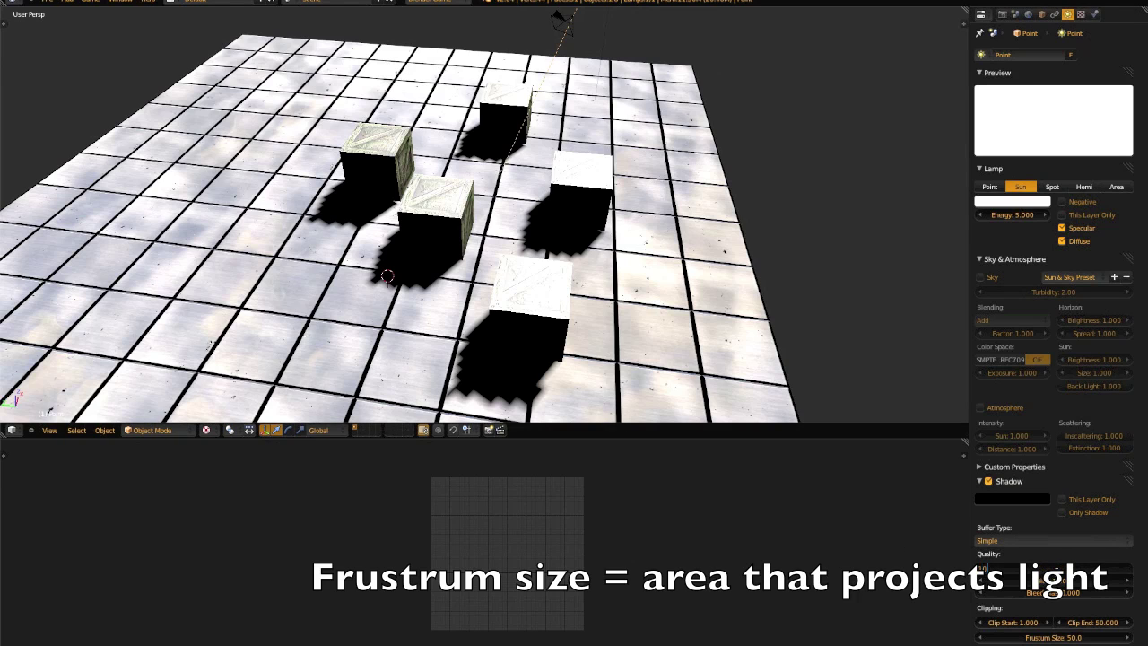
key("Return")
scroll(541, 269, "down", 3)
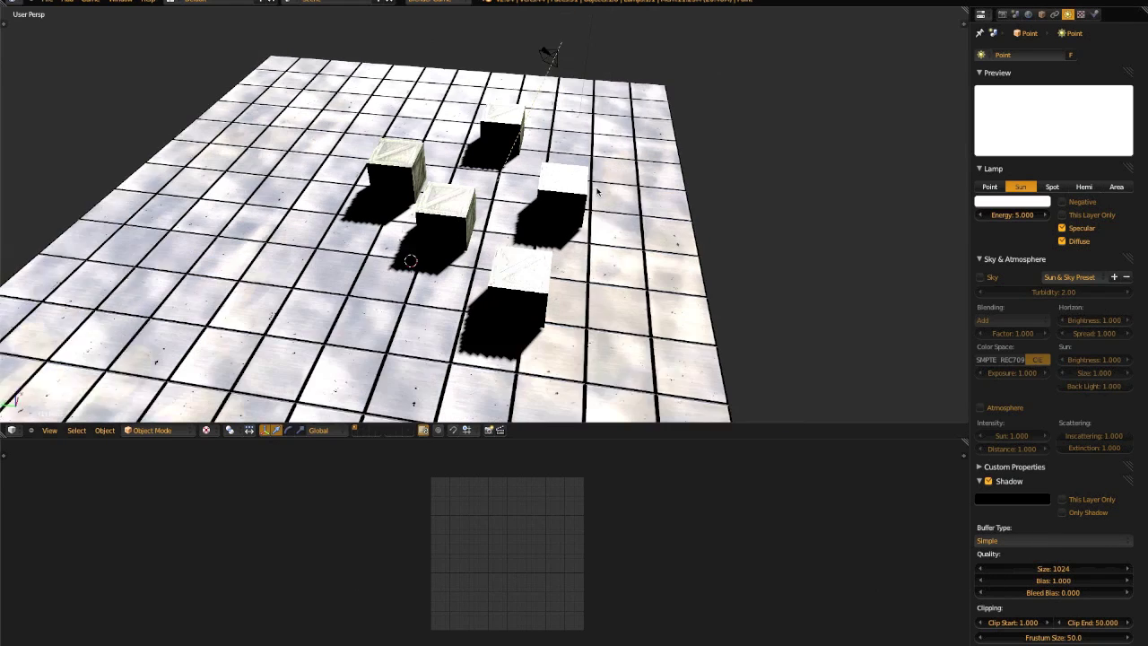